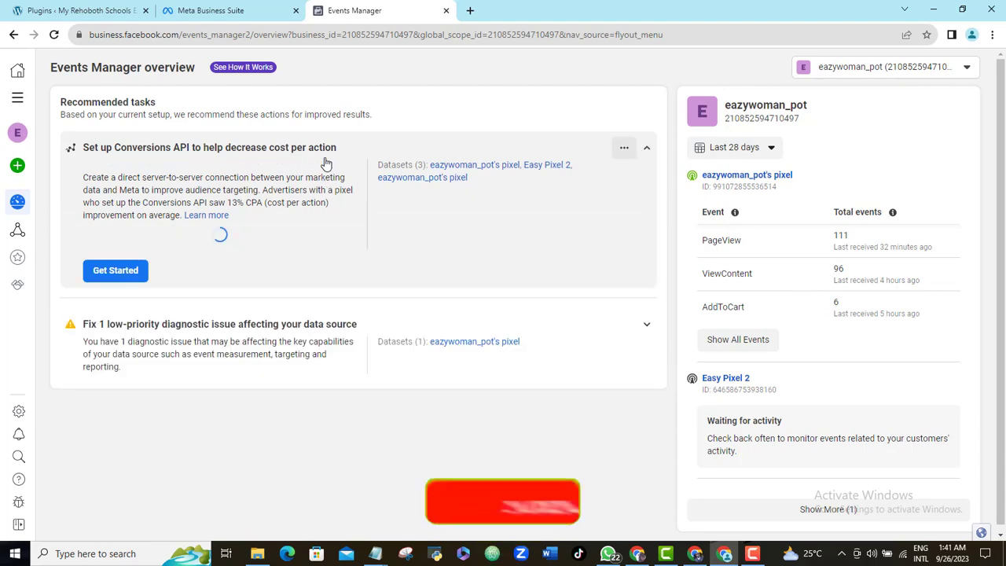
Start the Conversions API setup for the last-listed eazywoman_pot's pixel and go through its introduction to the setup method choice
click(115, 364)
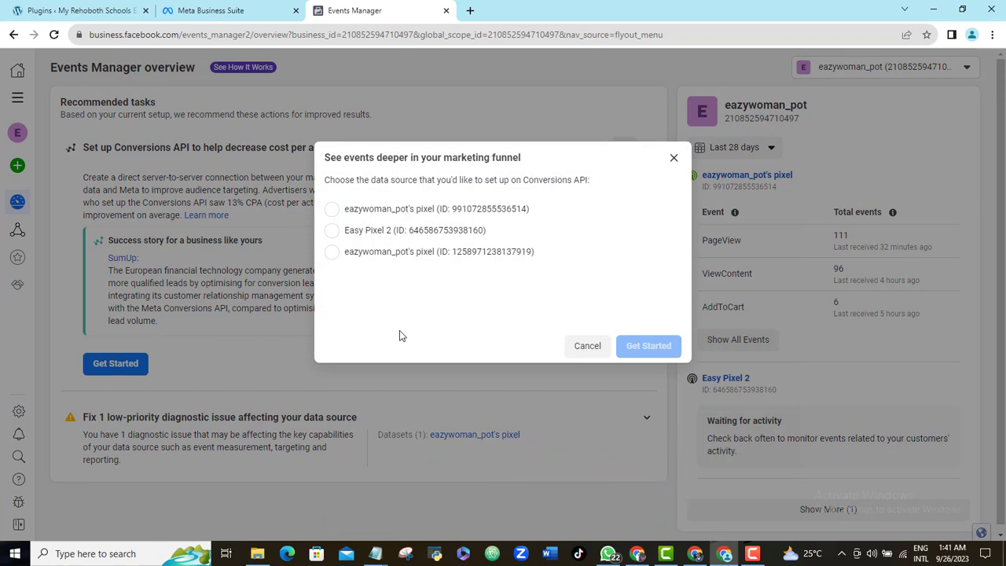
click(332, 253)
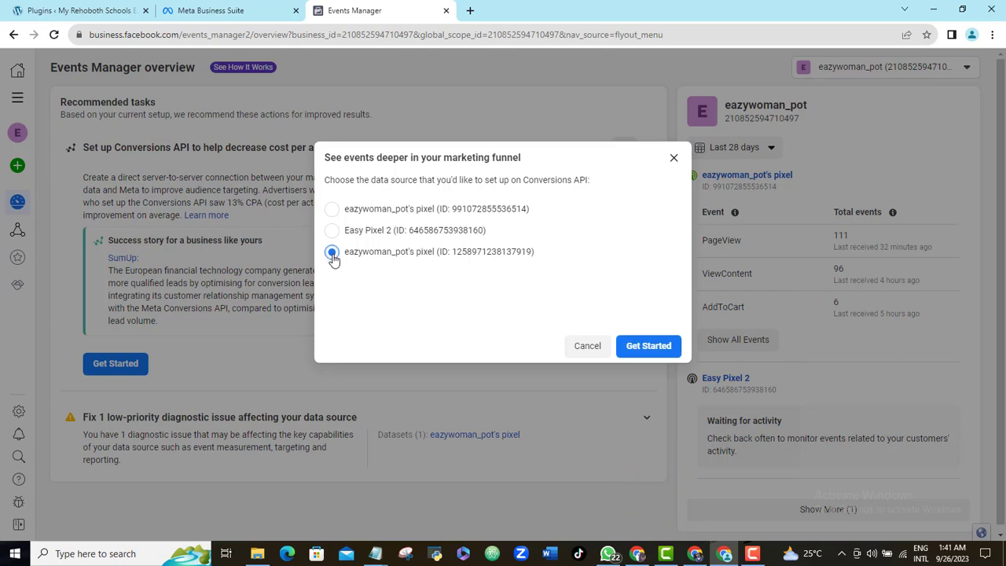
click(640, 340)
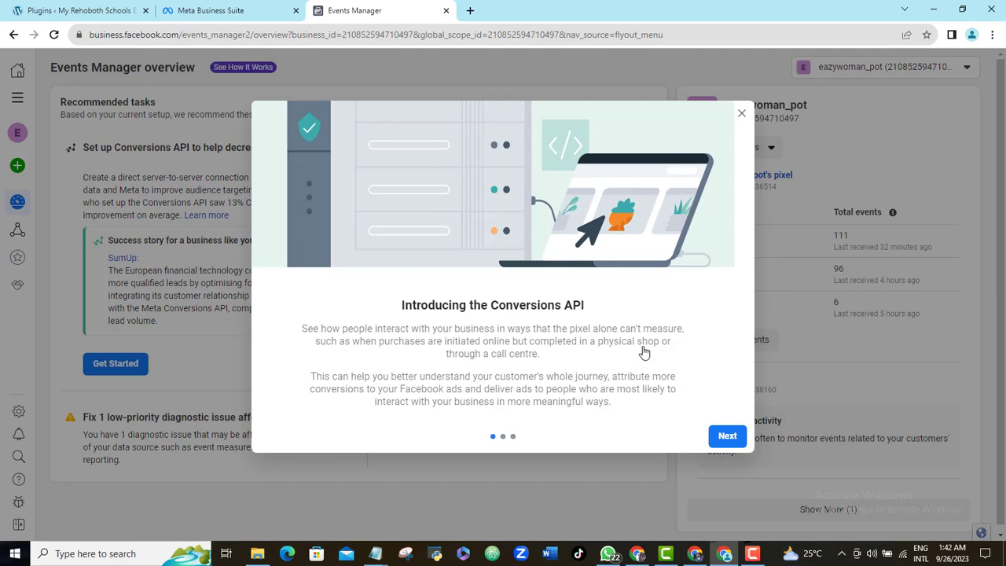
click(727, 440)
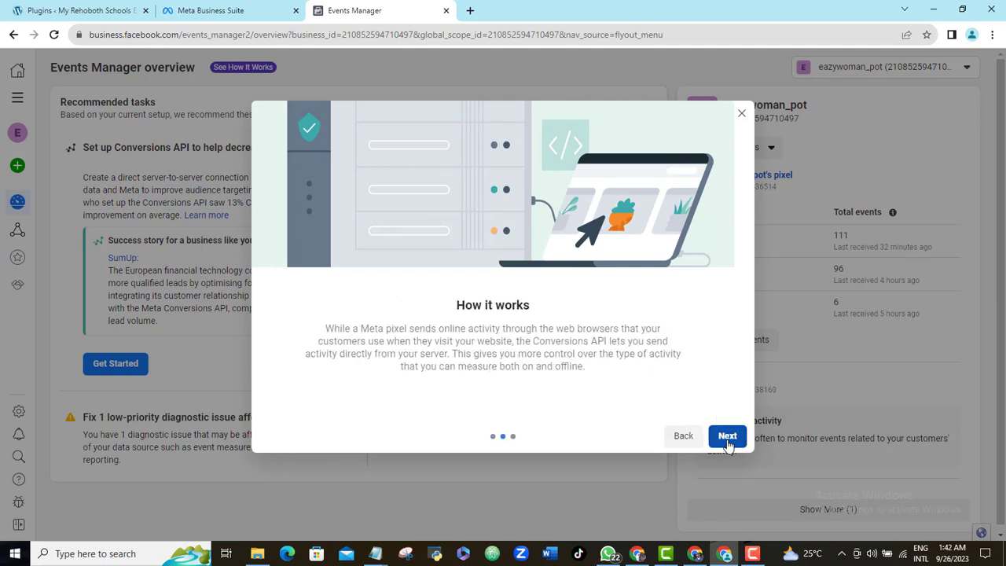
click(728, 438)
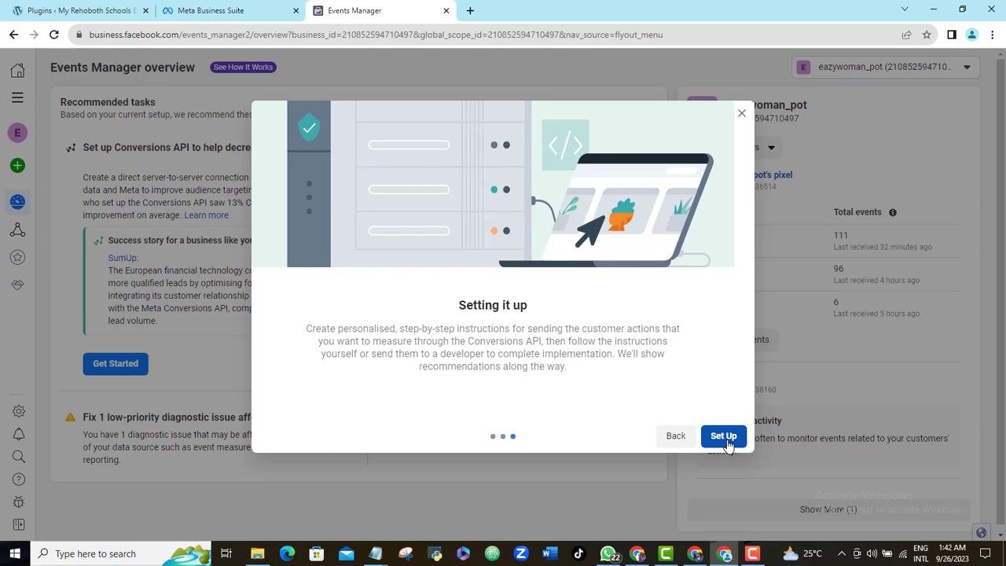
click(724, 437)
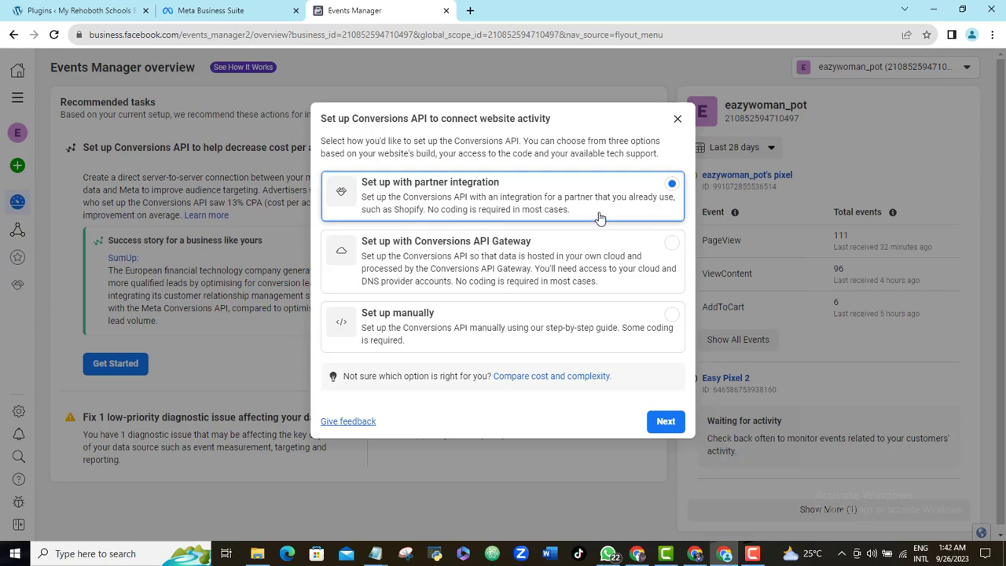
Choose partner integration with WordPress and advance through the connection guide to the Verify connection stage
click(678, 427)
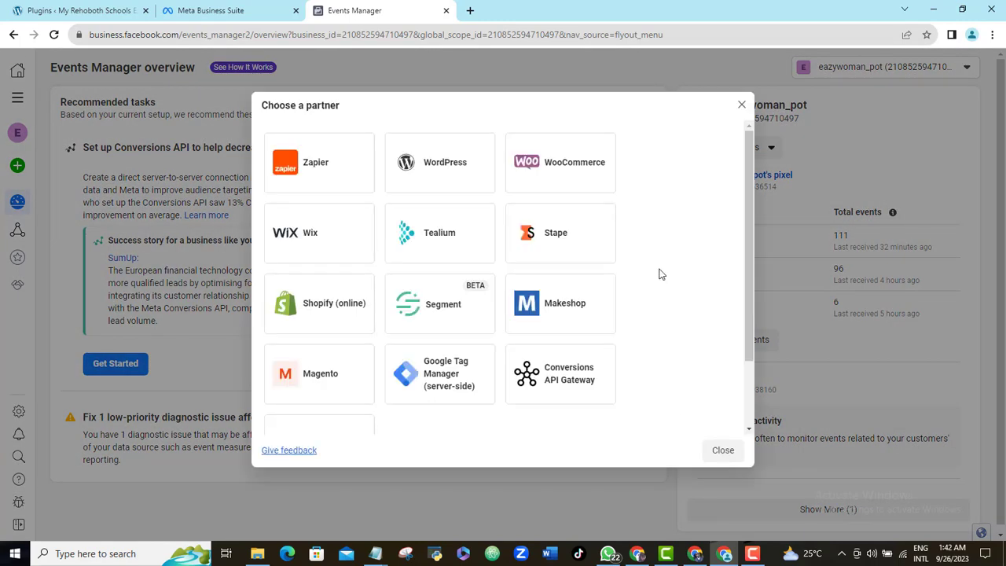
click(440, 185)
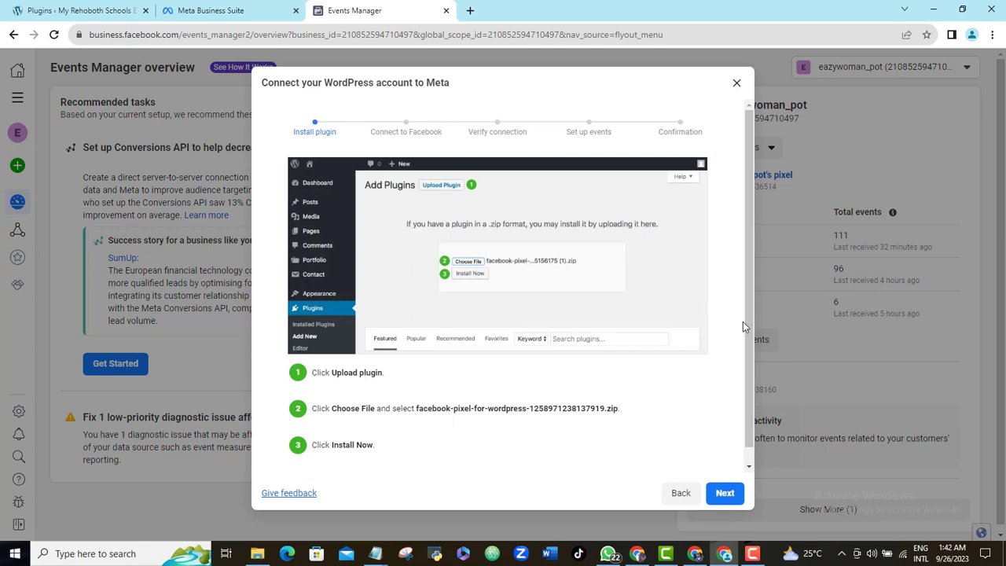
scroll(743, 361, down, 1)
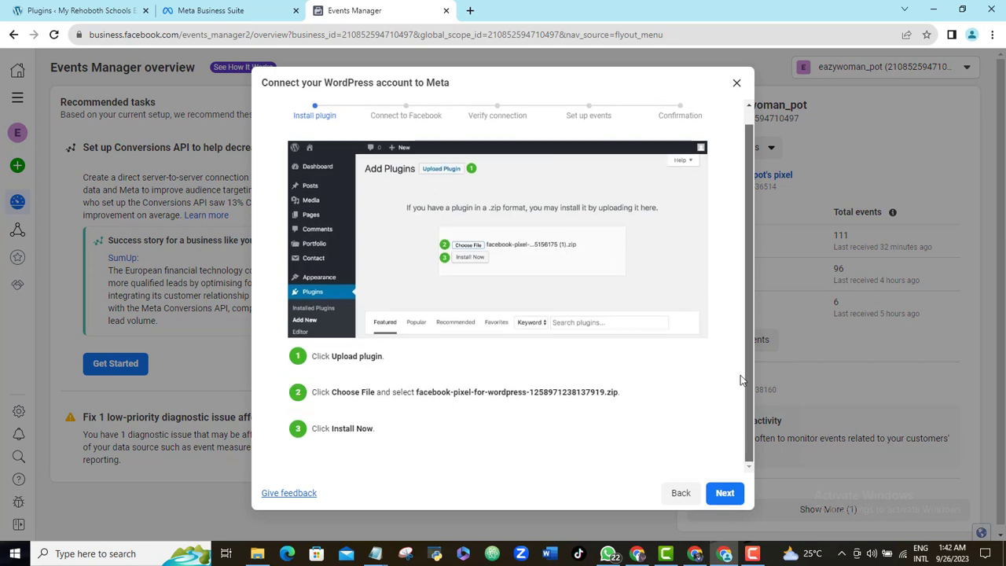
click(729, 501)
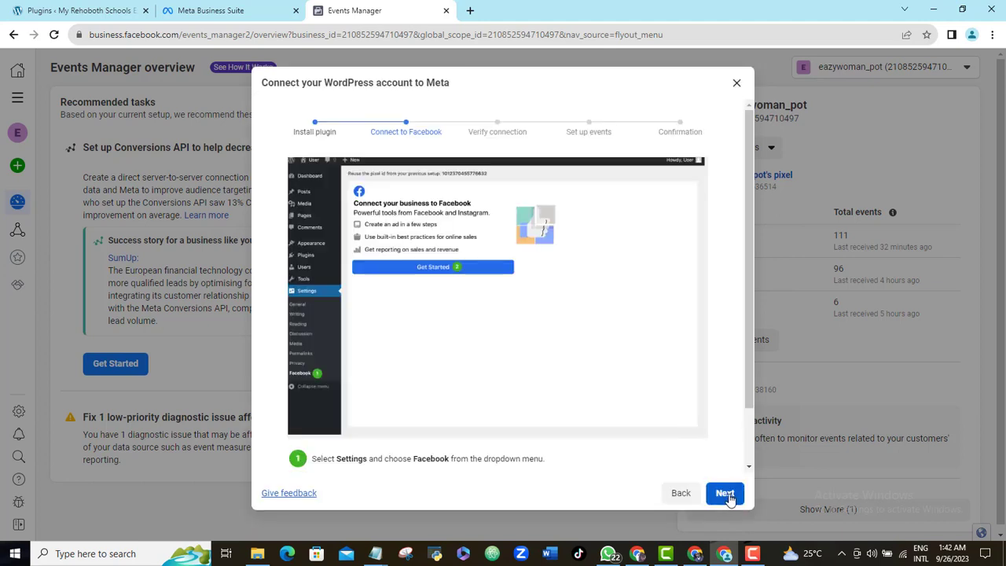
click(726, 495)
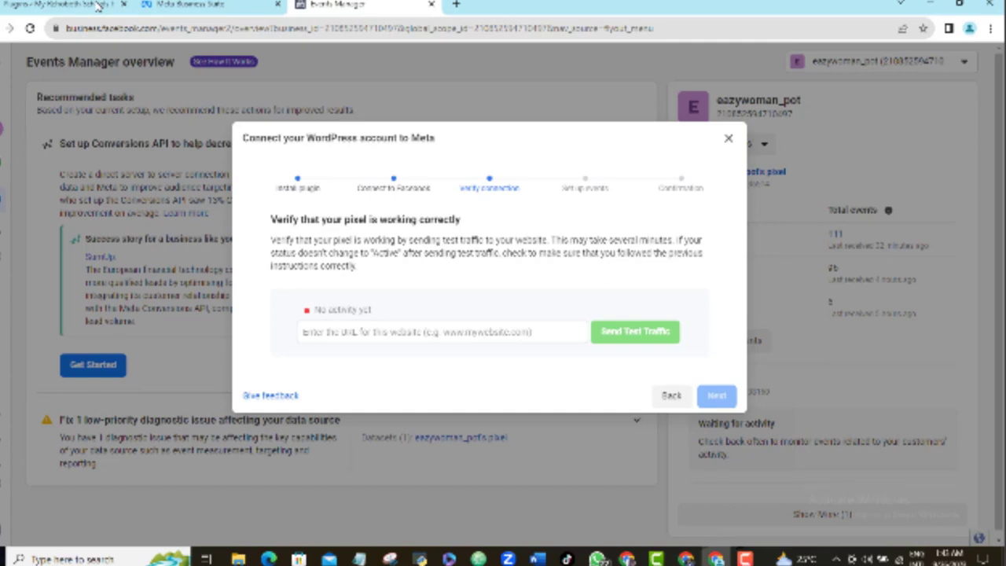
Switch to the WordPress admin site and search the plugins available to add for "facebook for wordpress"
click(97, 6)
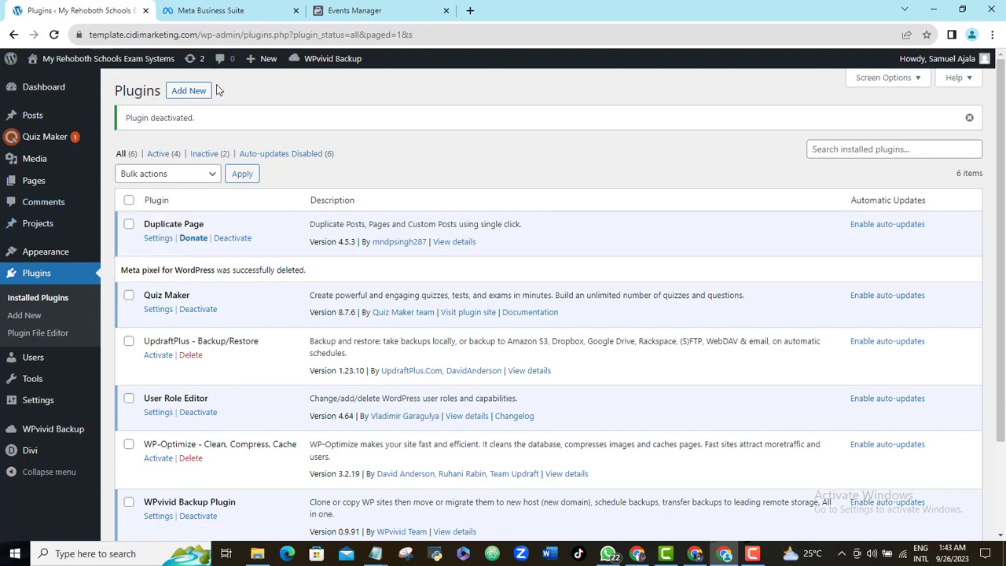
click(193, 93)
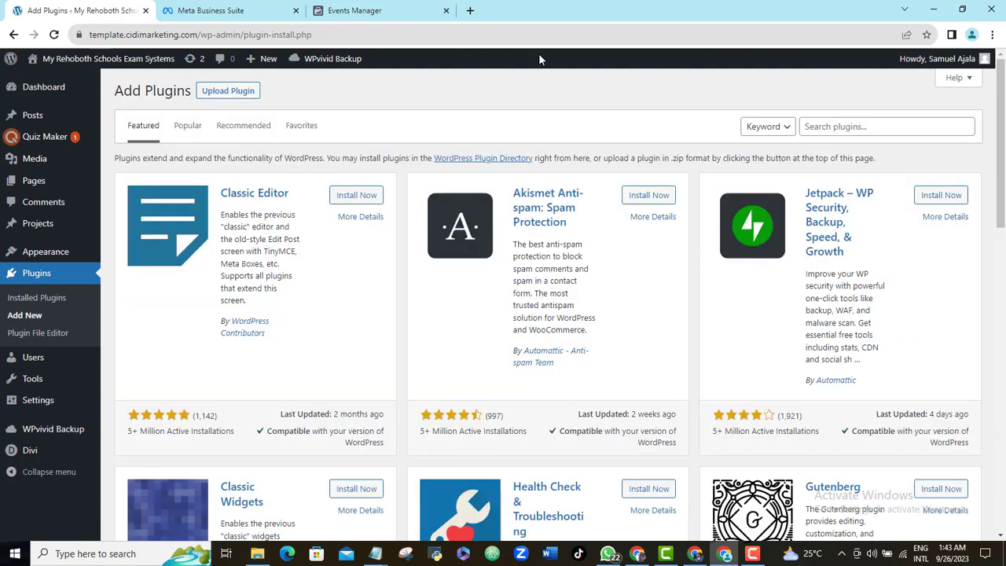
click(865, 126)
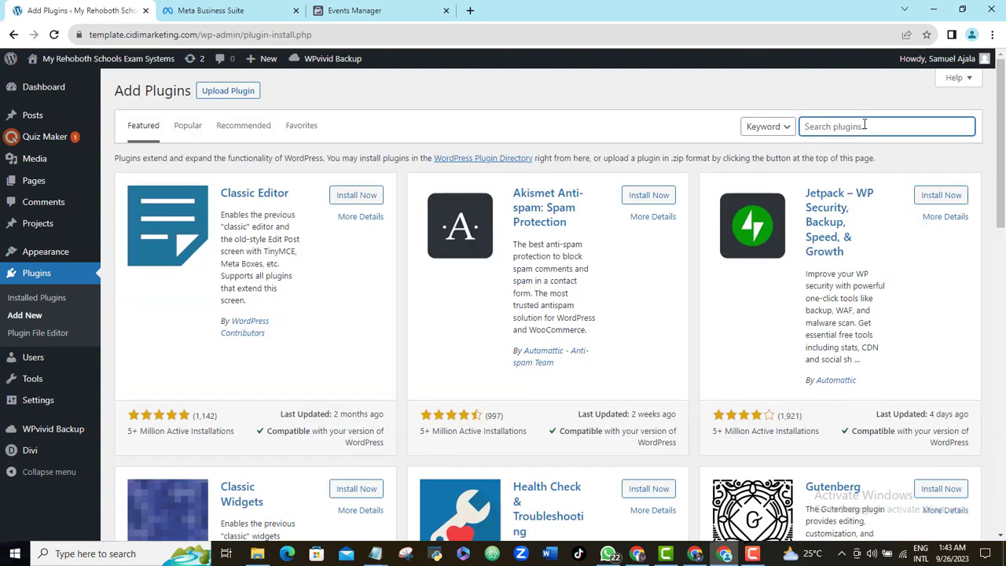
text(facebook)
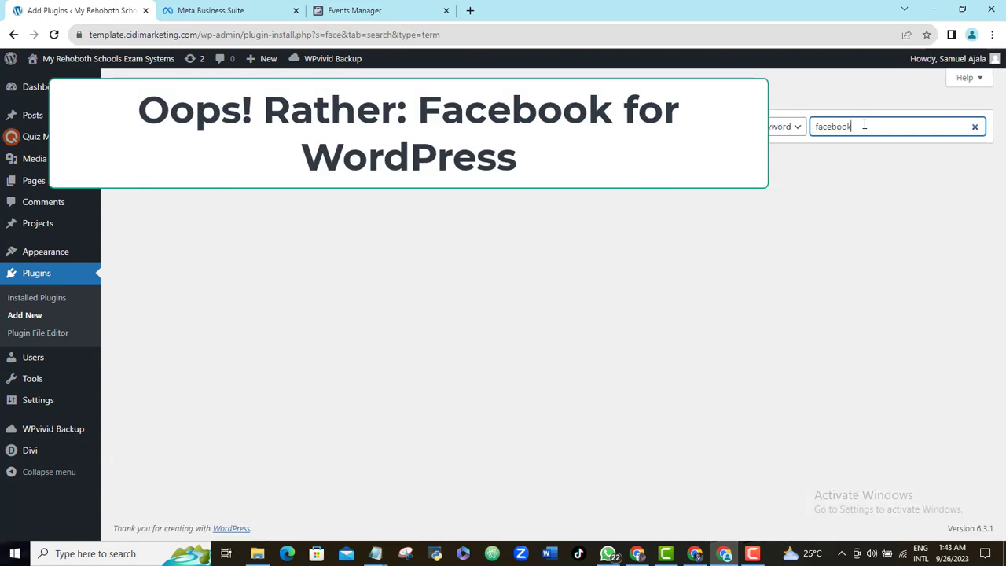
text( for )
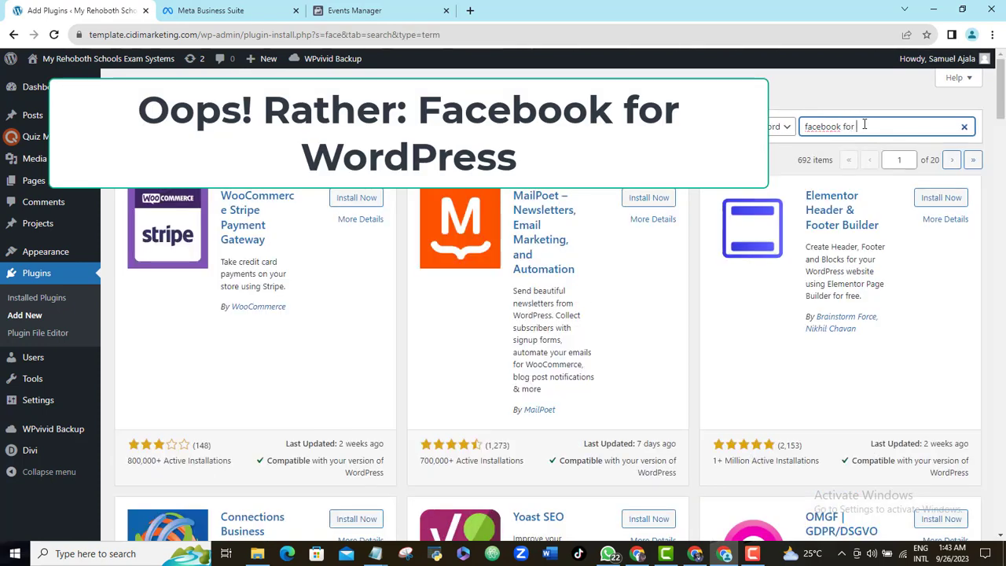
text(wordpr)
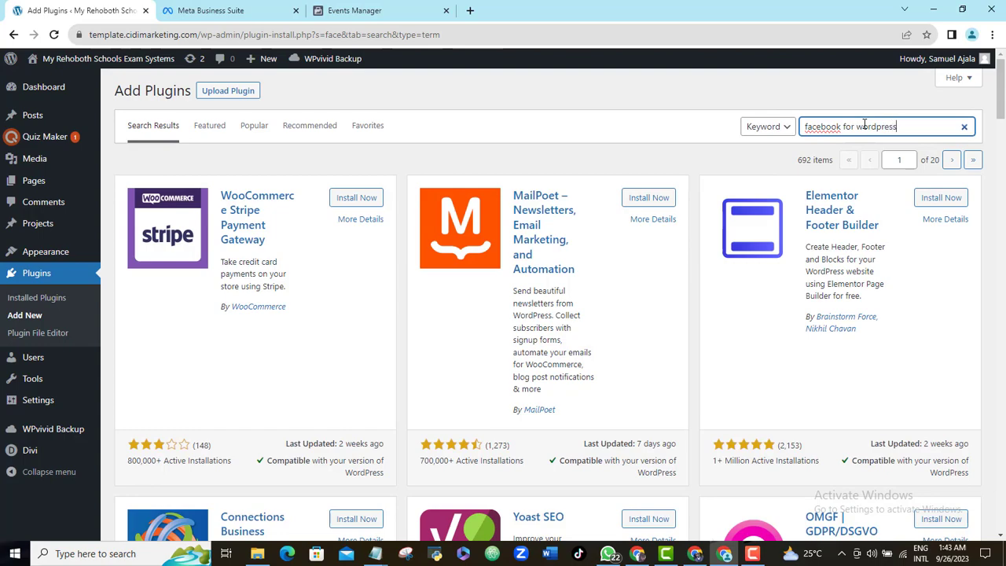
text(ess)
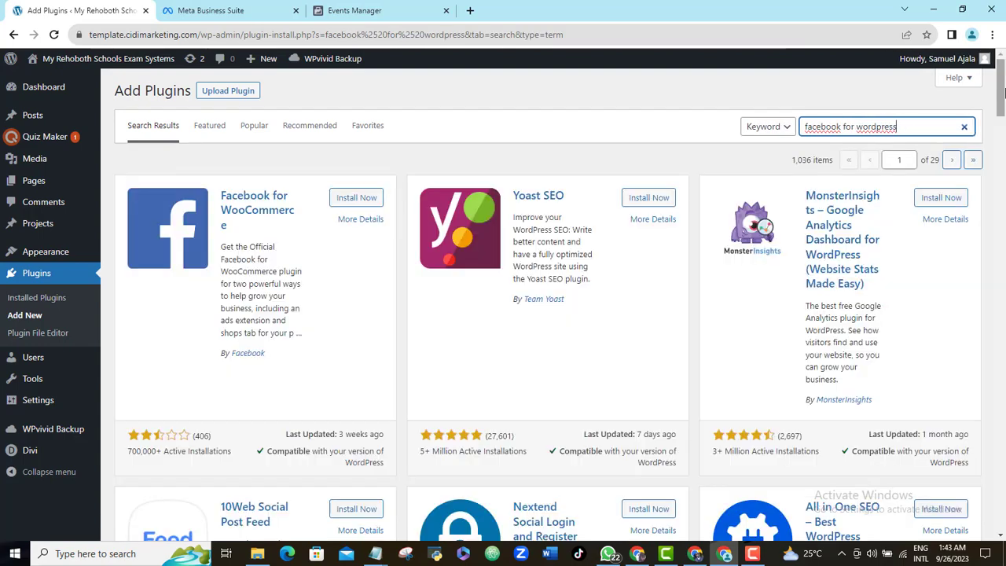
Install and activate the Meta pixel for WordPress plugin by Facebook
scroll(1004, 118, down, 3)
scroll(1003, 118, down, 5)
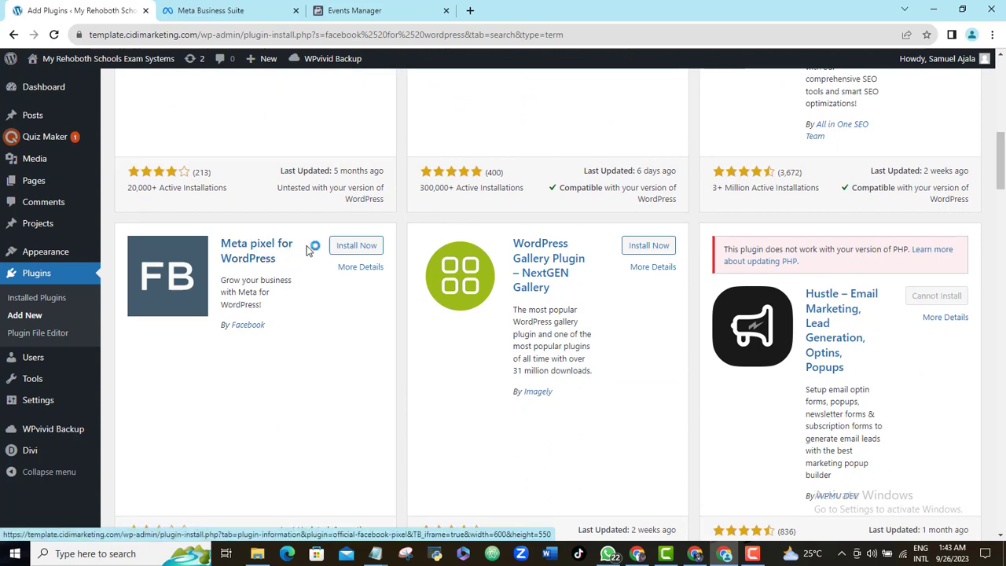
click(358, 249)
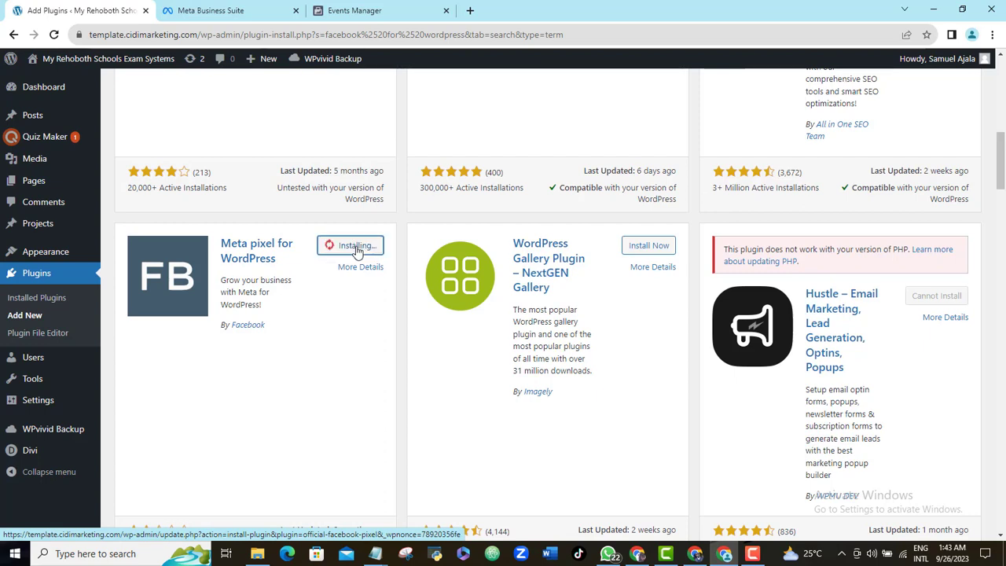
click(361, 248)
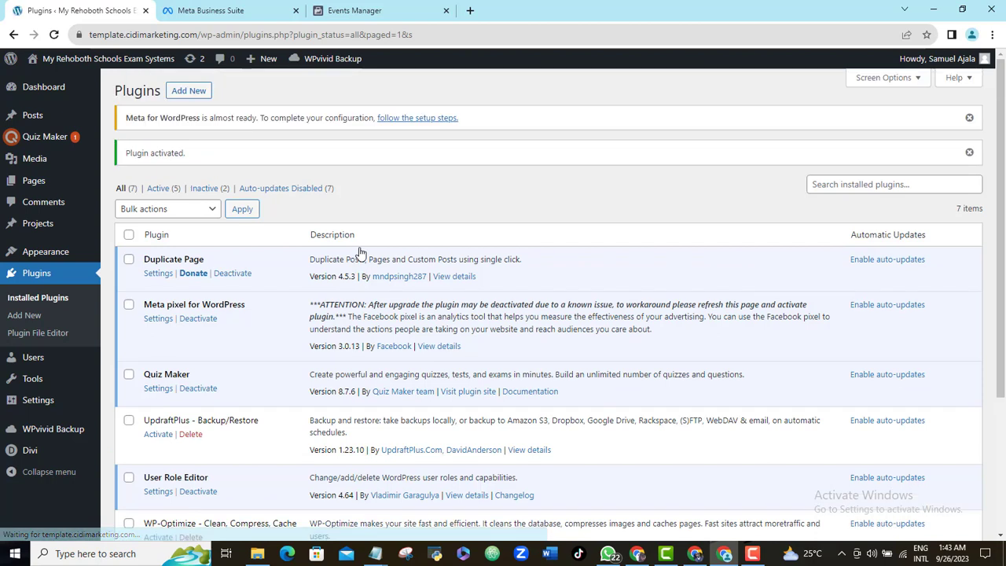
Open the Meta pixel plugin's settings and start connecting to Facebook with the signed-in account, proceeding to the connection's Confirm settings page
click(157, 321)
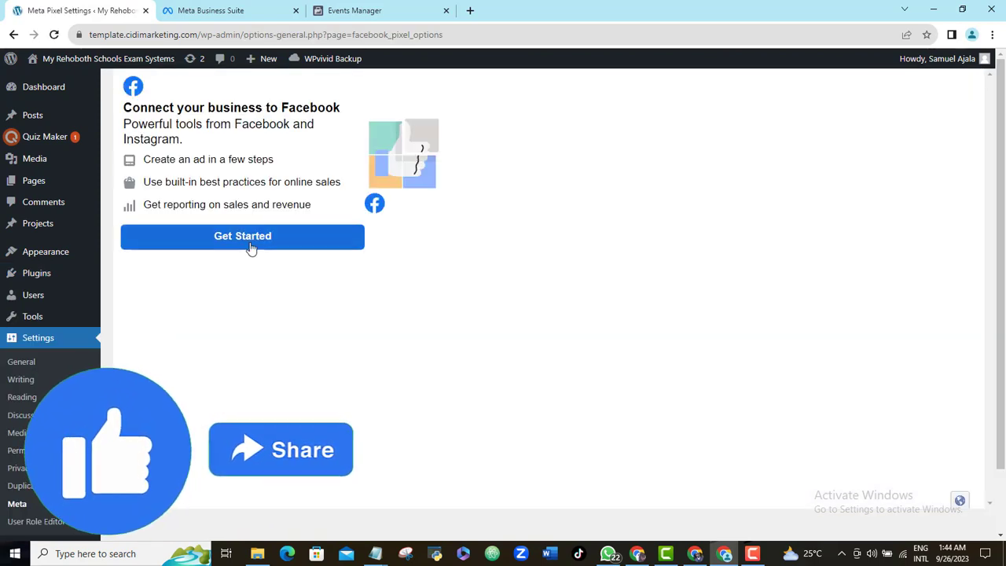
click(246, 246)
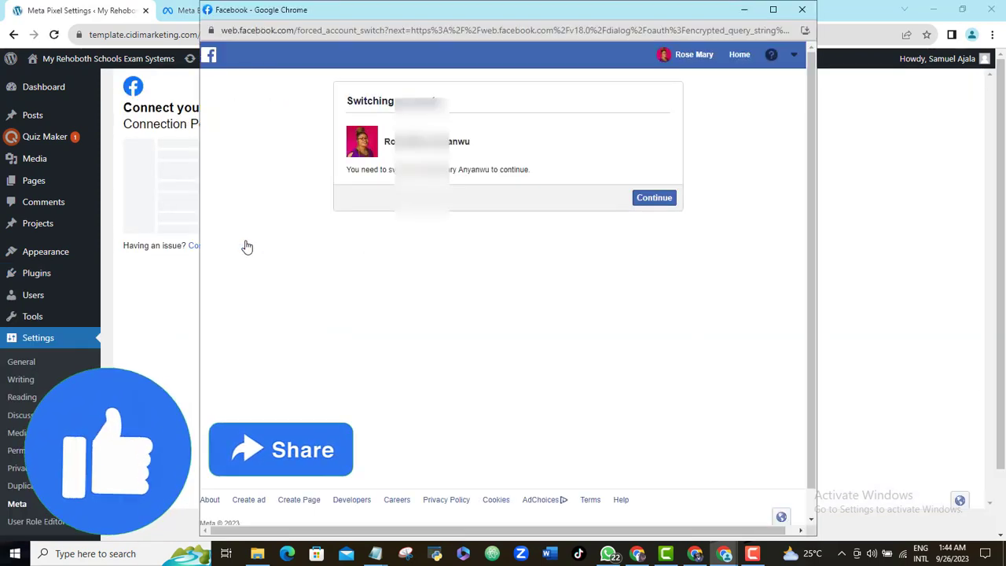
click(644, 205)
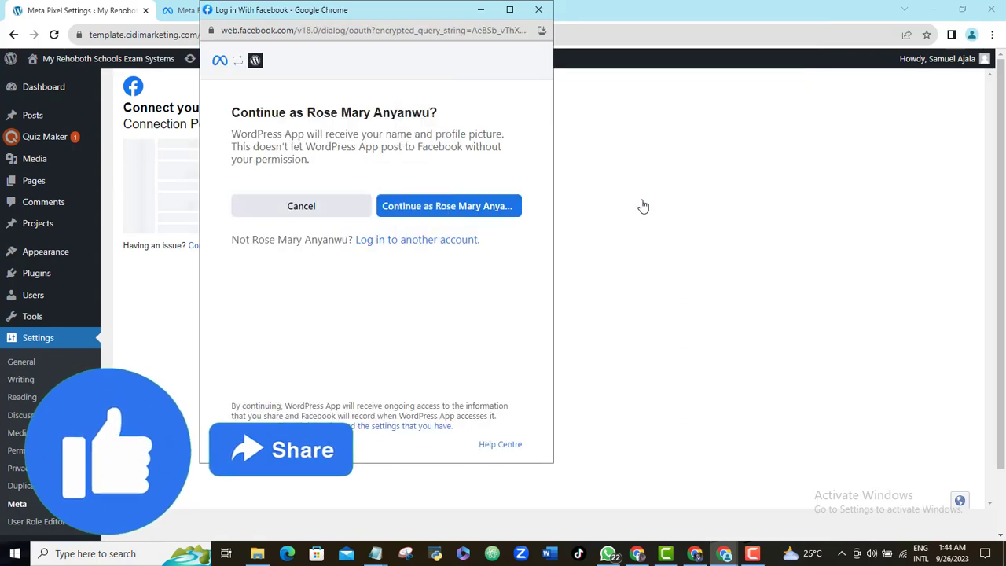
click(429, 206)
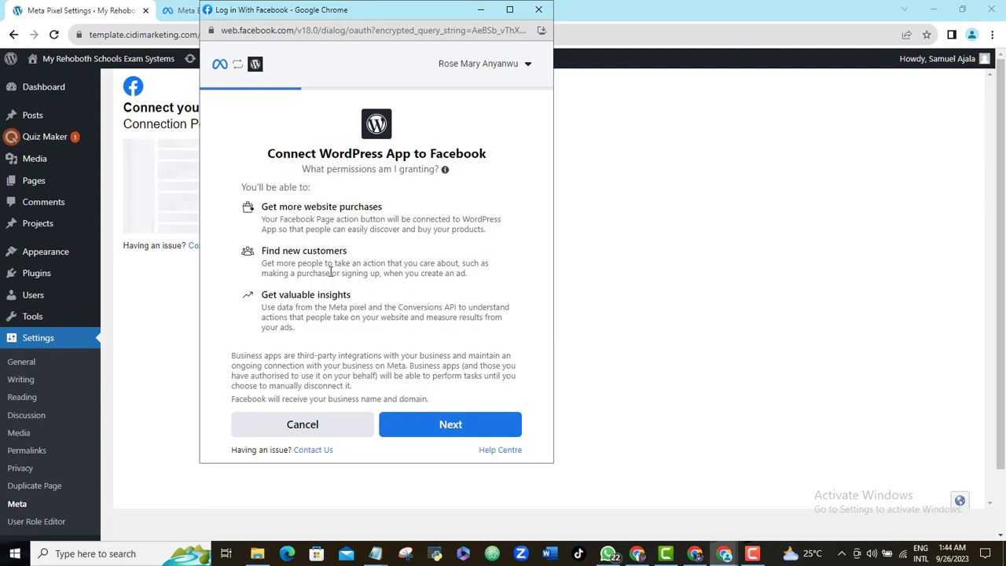
click(449, 438)
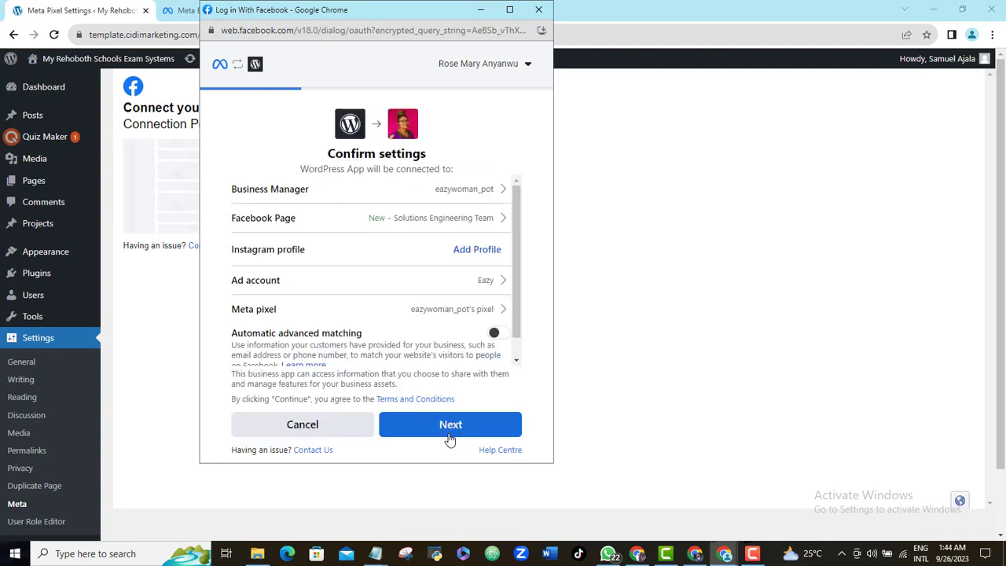
Turn on automatic advanced matching and choose Test Page as the connected Facebook Page
click(499, 334)
click(504, 225)
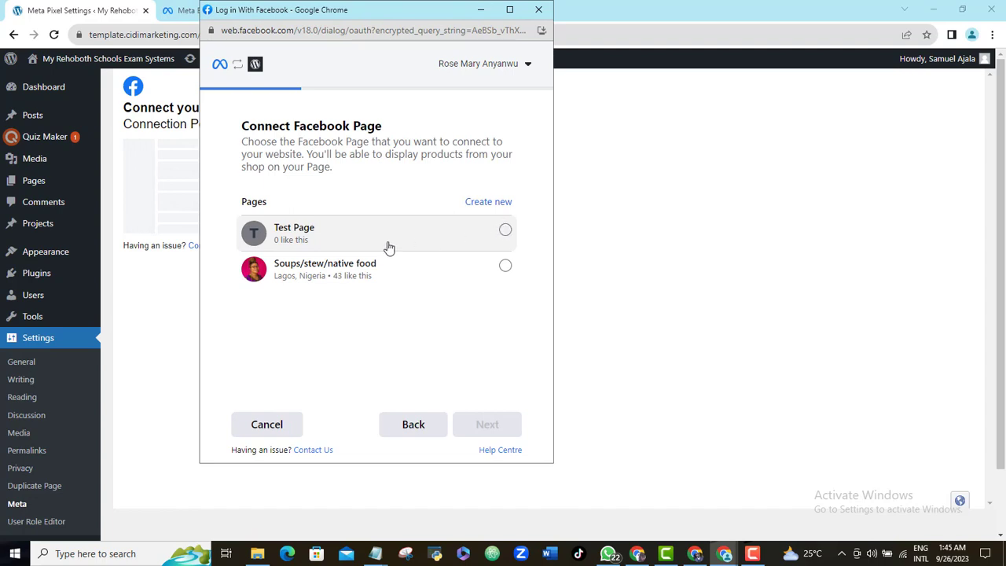
click(305, 237)
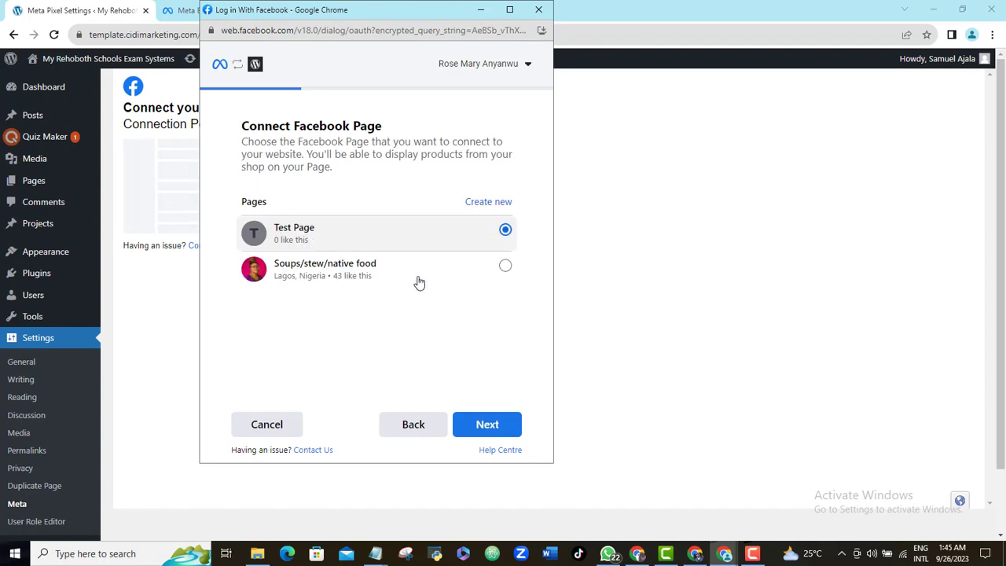
click(491, 431)
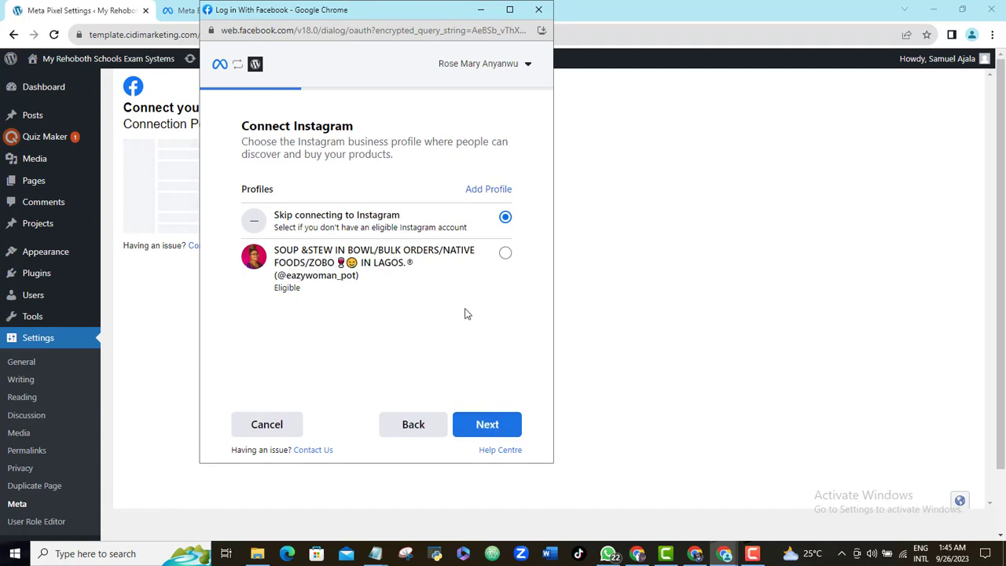
Skip connecting an Instagram profile and select Eazy as the ad account
click(489, 424)
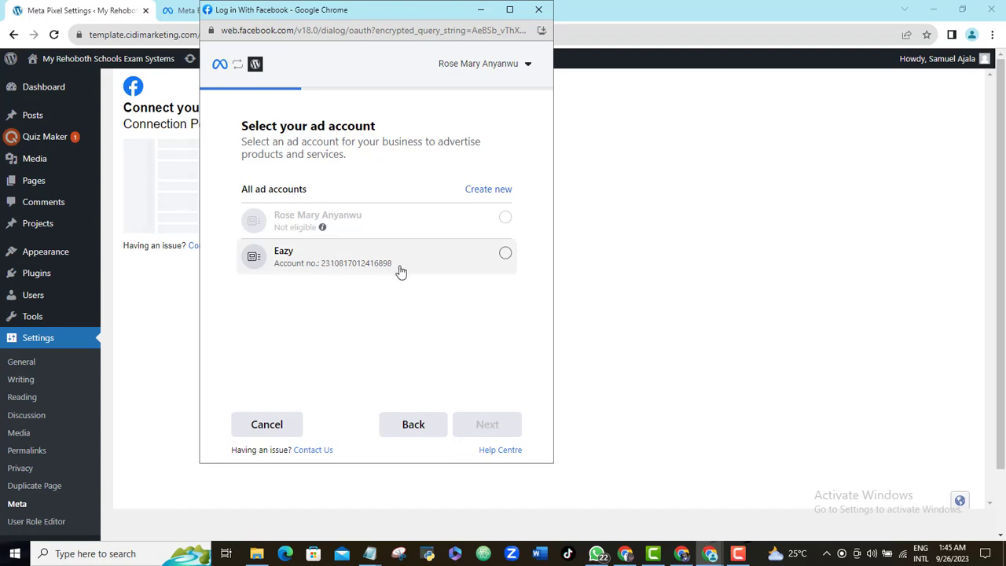
click(412, 270)
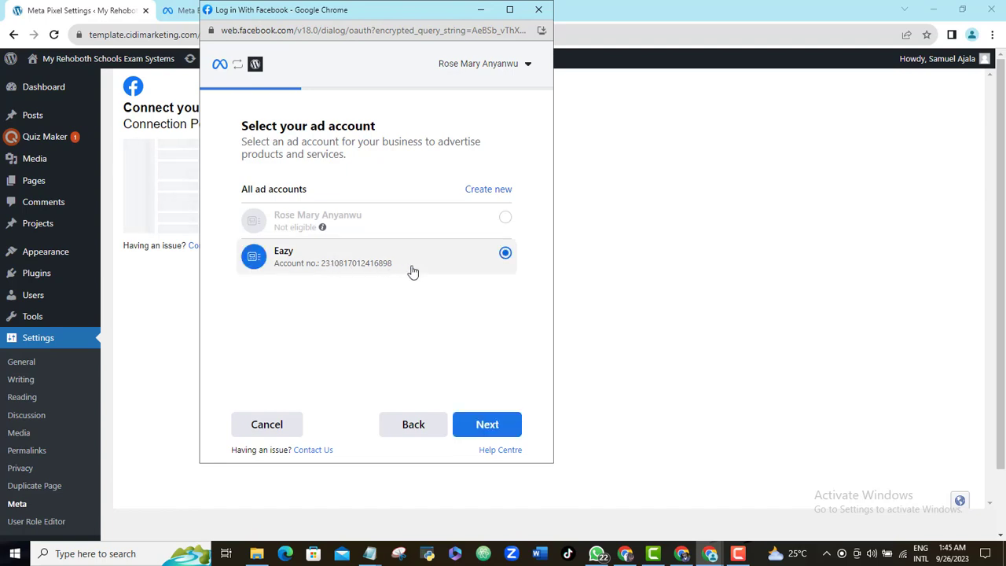
click(498, 425)
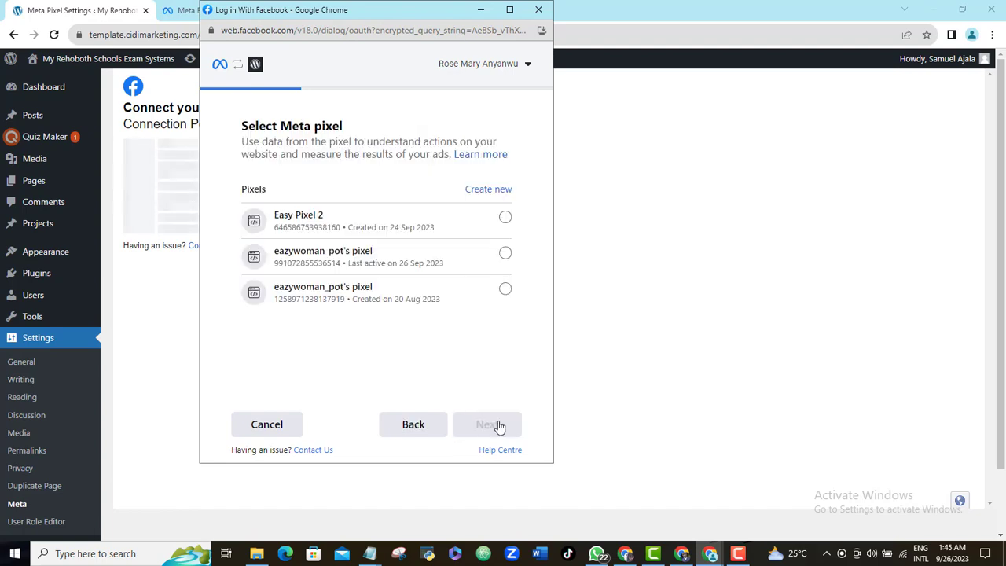
Select the eazywoman_pot's pixel created on 20 Aug 2023 and grant WordPress App the Manage business extension permission
click(505, 289)
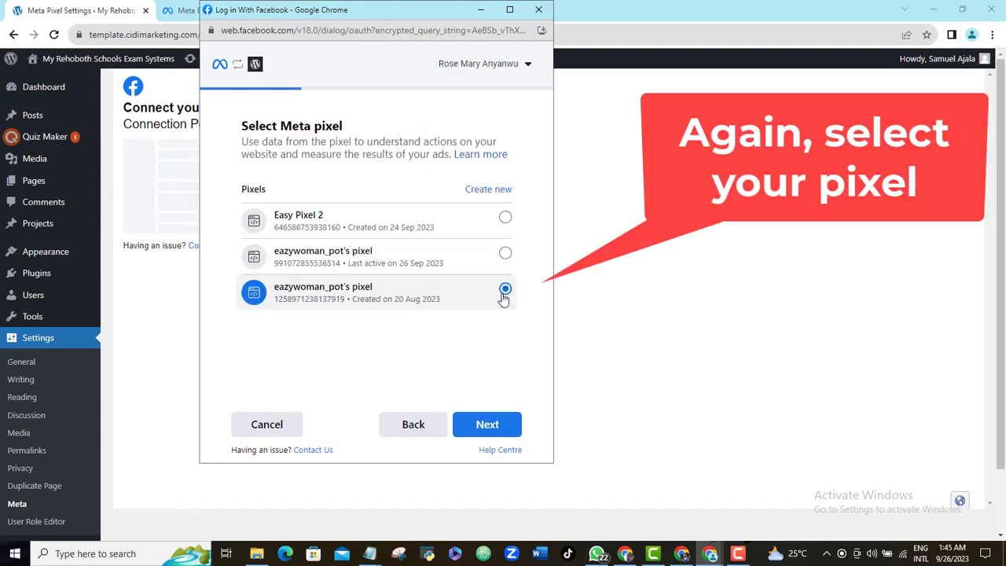
click(487, 425)
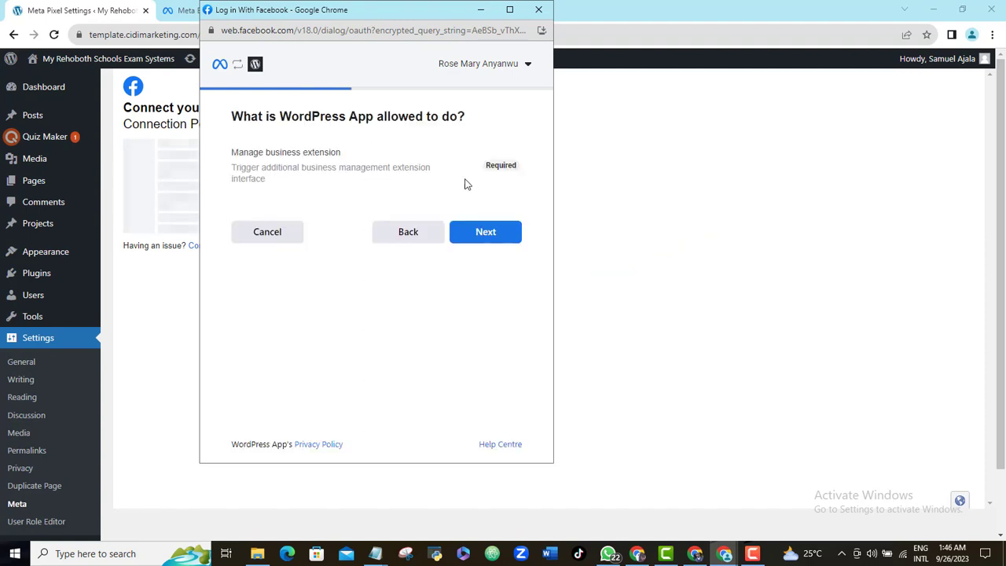
click(495, 239)
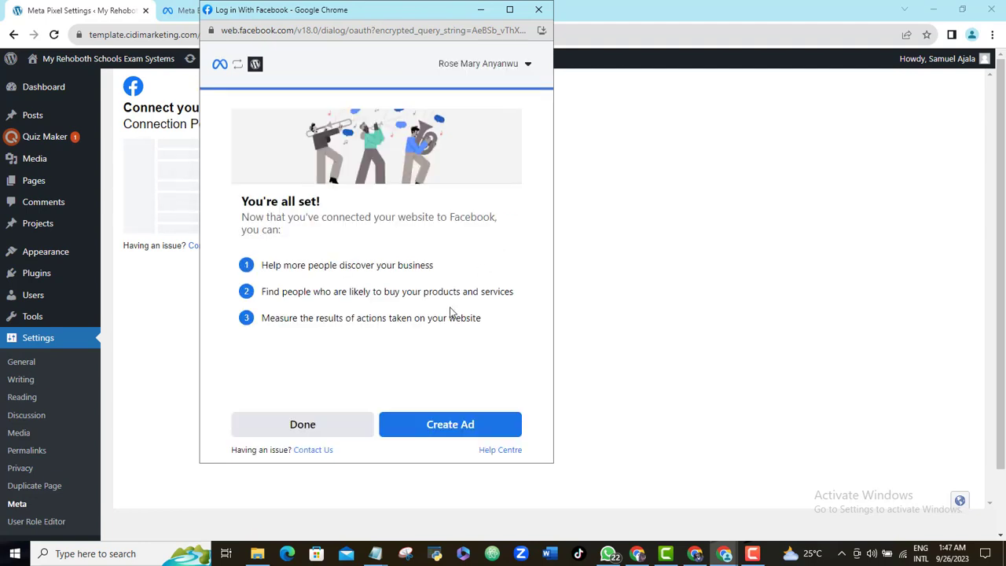
Finish the Facebook connection, agree to share the token with the site, and open the connection's management page
click(303, 424)
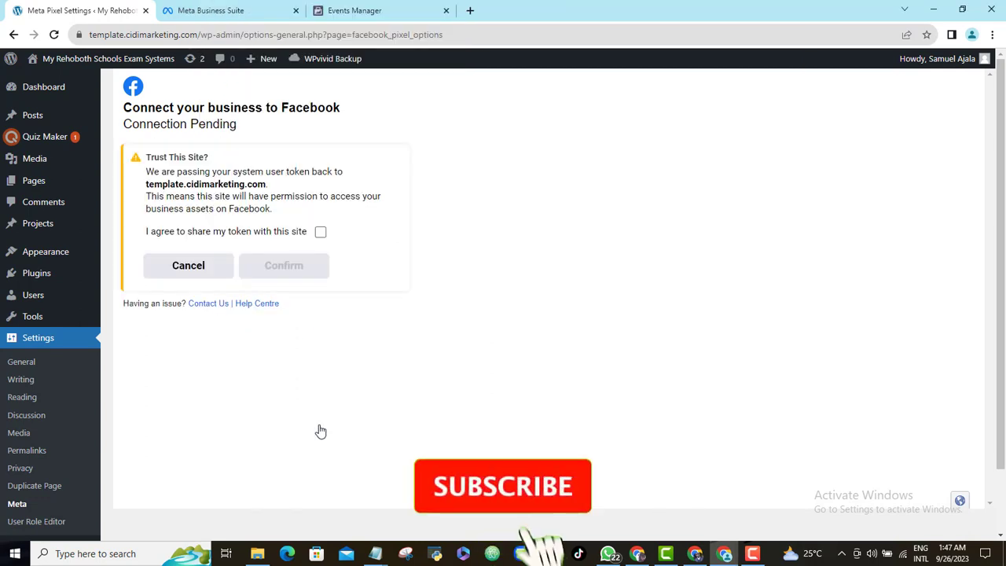
click(322, 233)
click(315, 264)
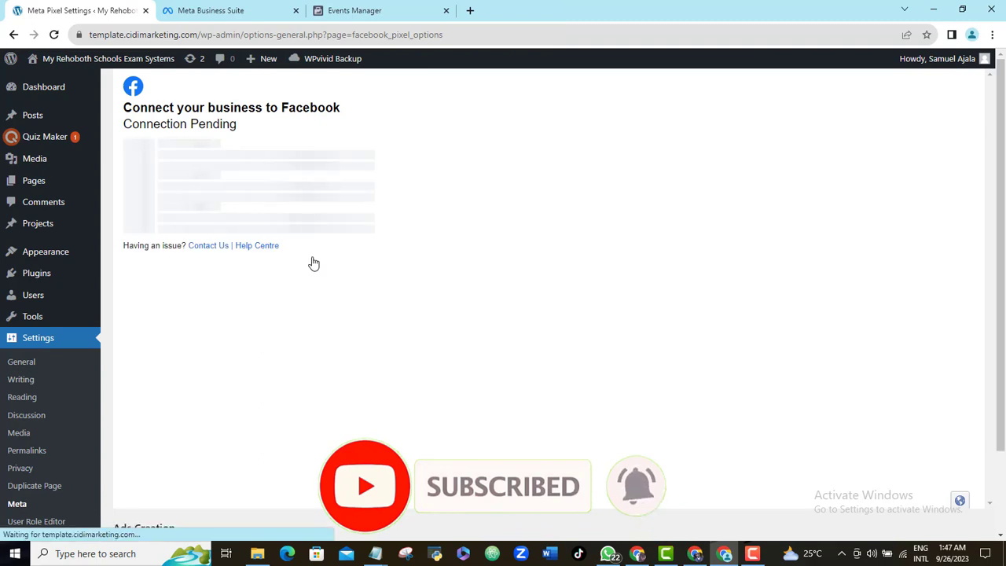
click(241, 246)
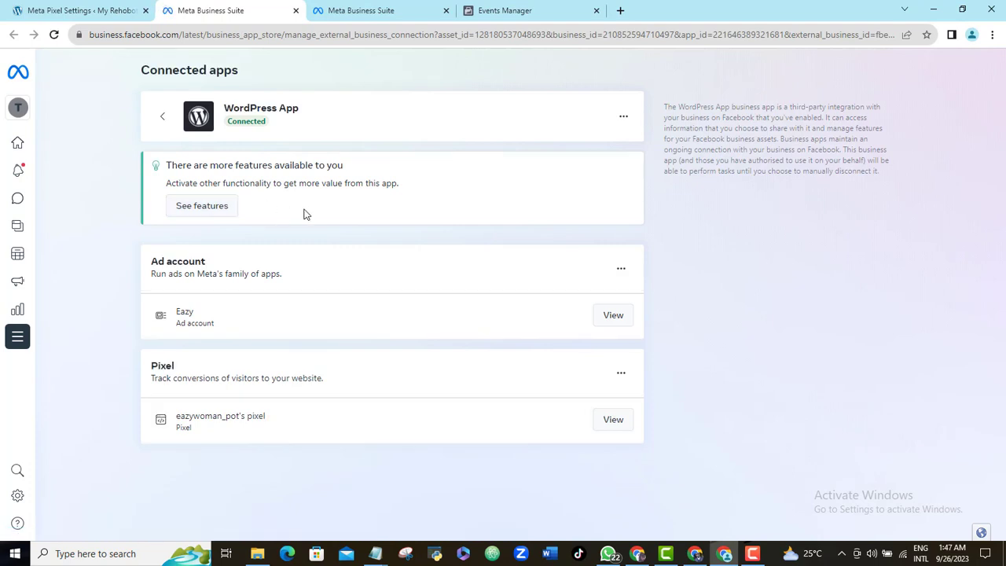
click(512, 10)
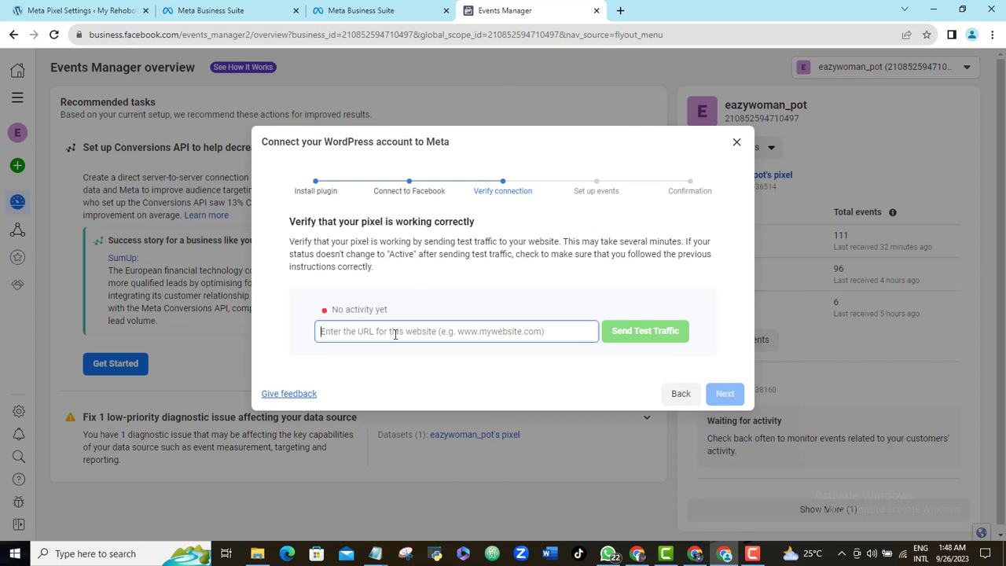
click(78, 10)
drag(89, 34, 193, 39)
right_click(193, 39)
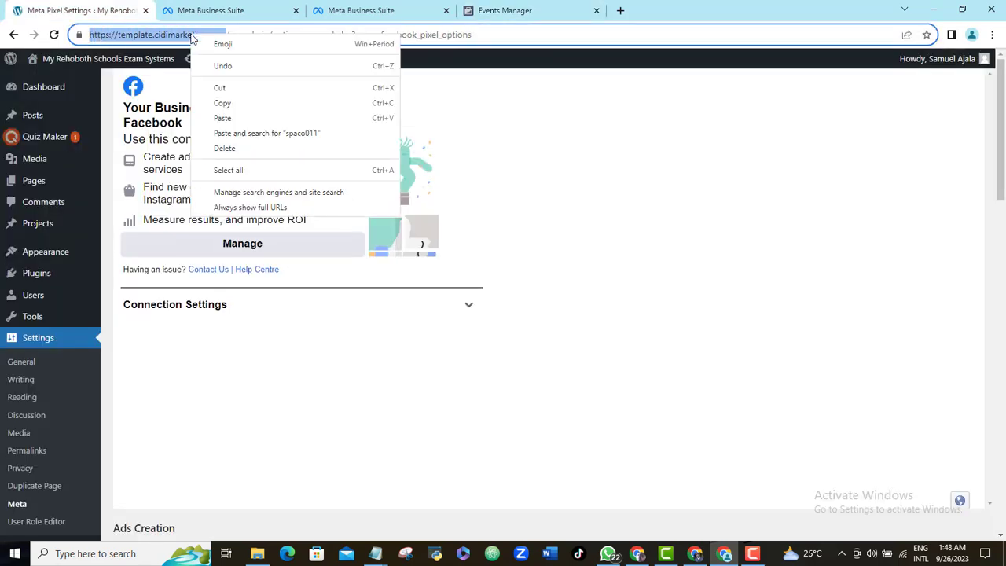
click(225, 103)
click(513, 8)
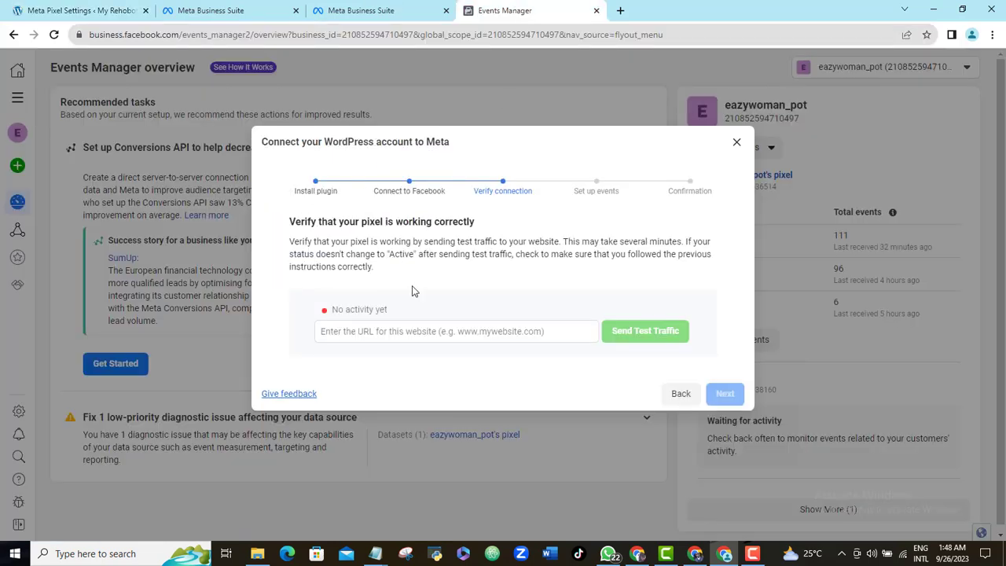
click(395, 334)
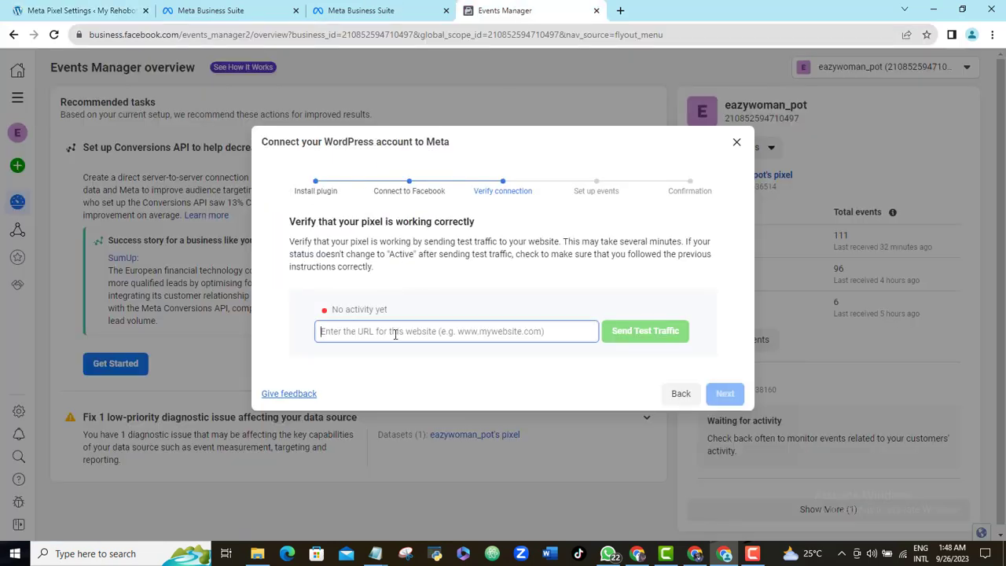
key(ctrl+v)
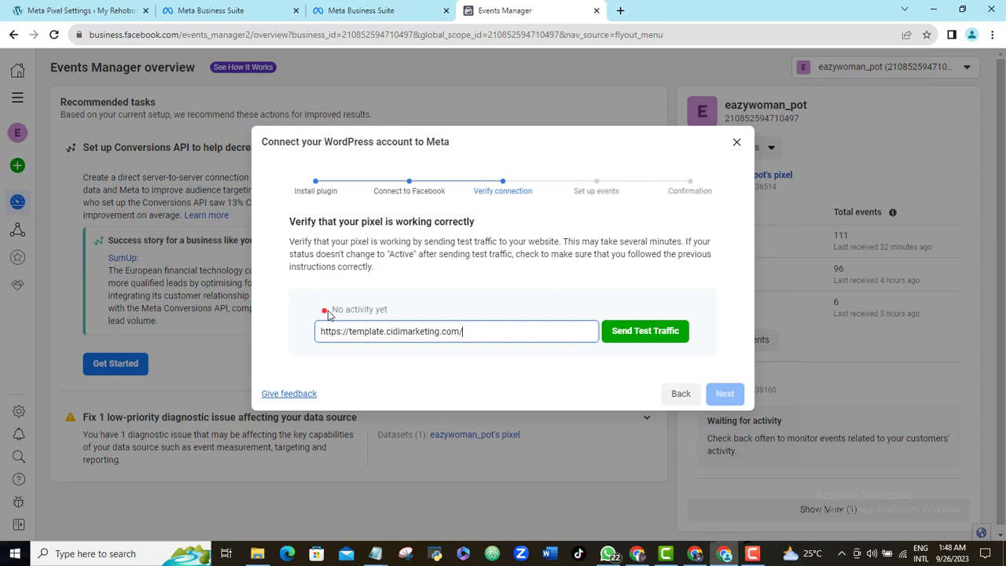
click(651, 336)
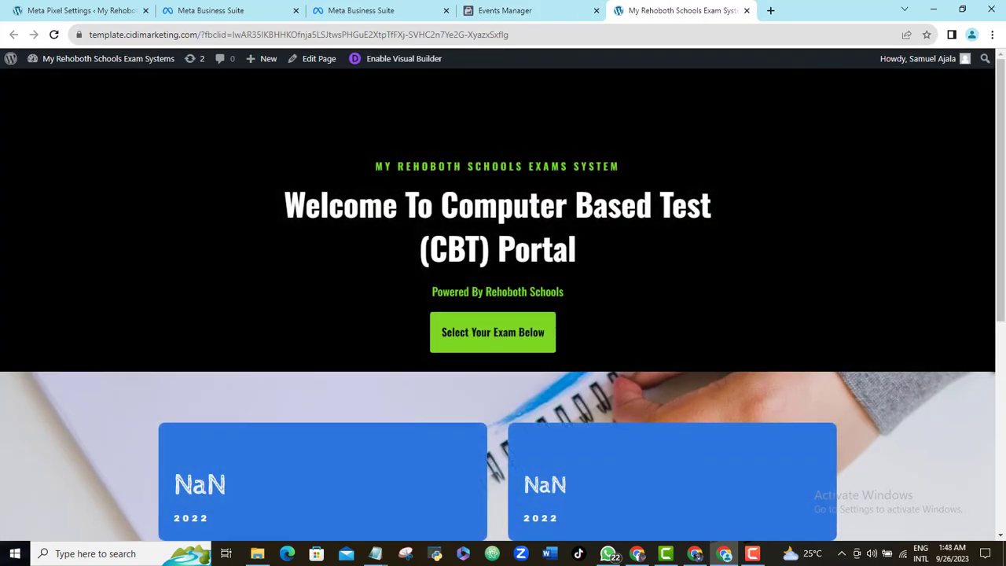
click(528, 8)
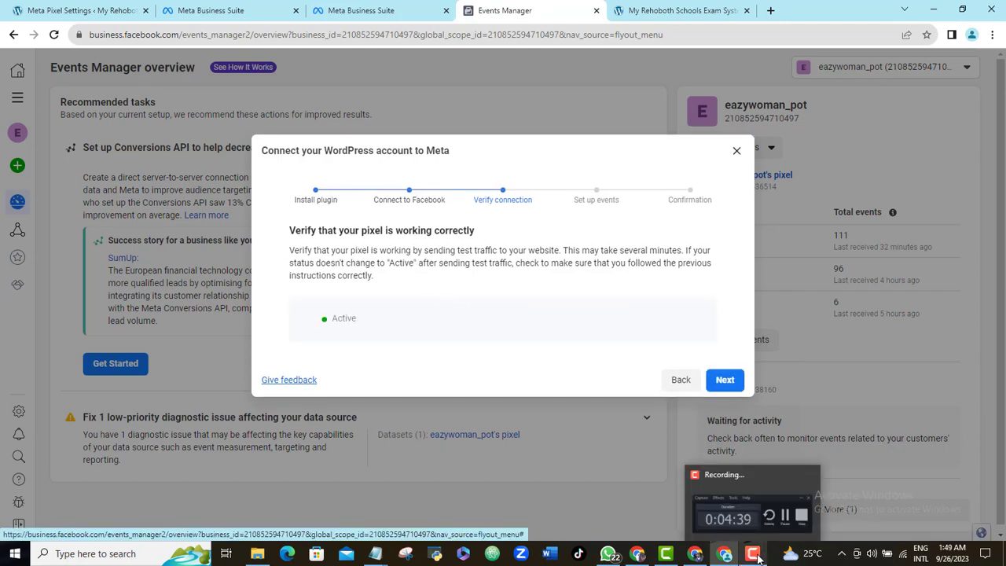
click(756, 555)
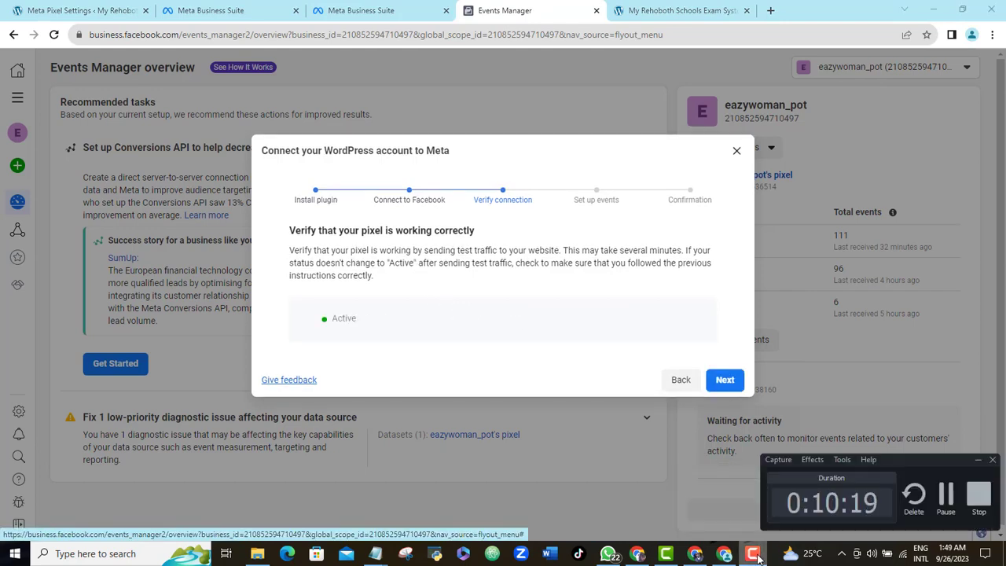
click(978, 459)
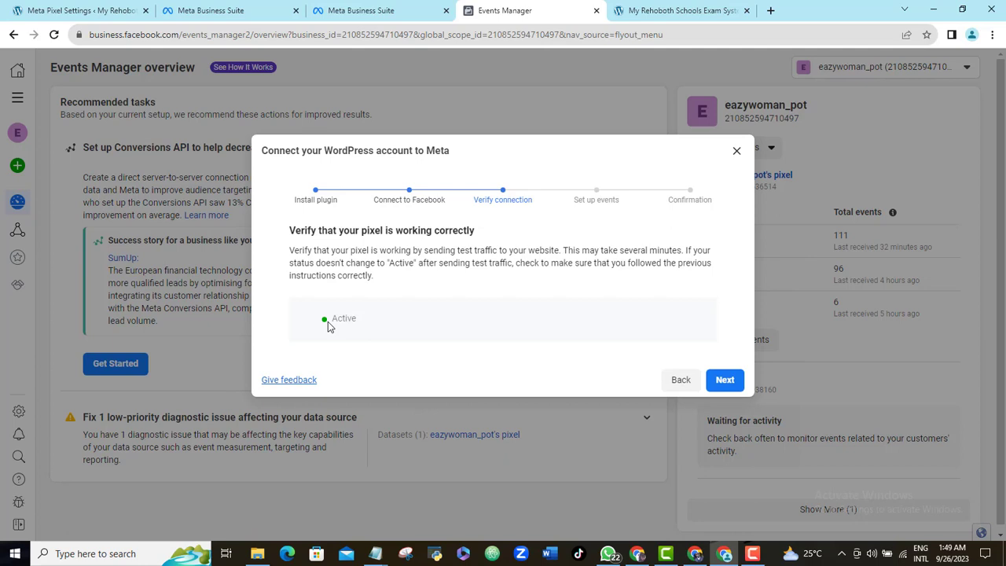
click(726, 381)
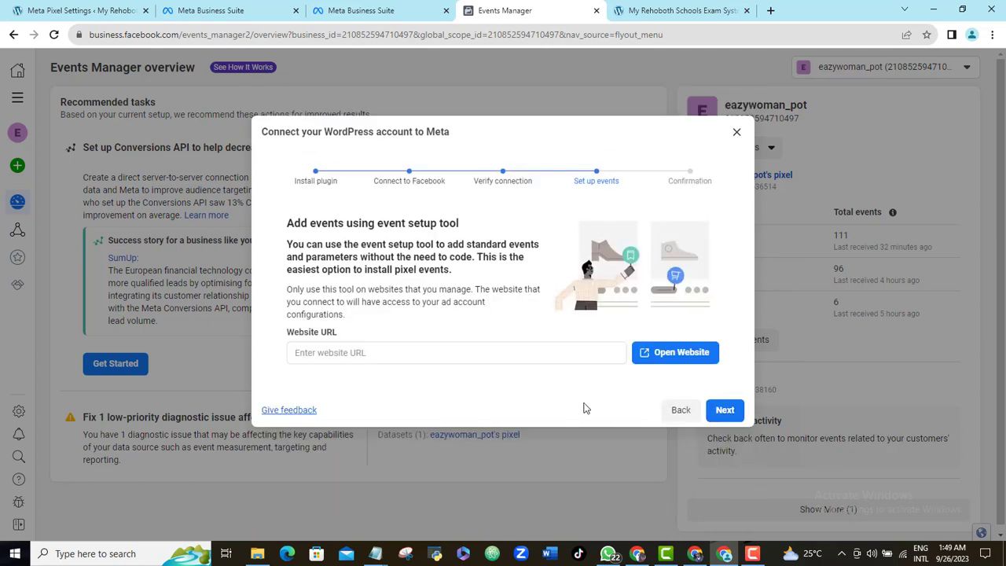
click(441, 352)
key(ctrl+v)
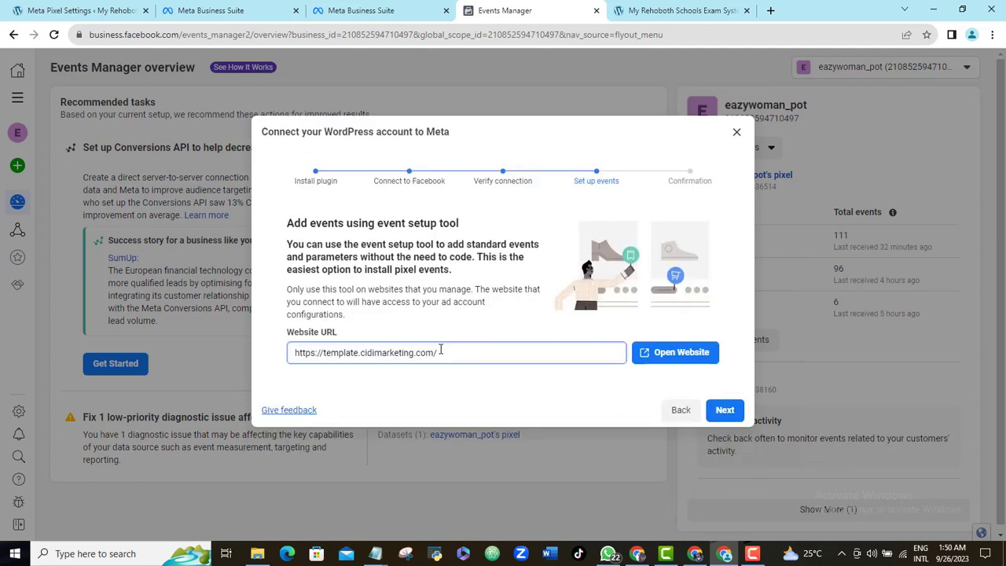
click(683, 354)
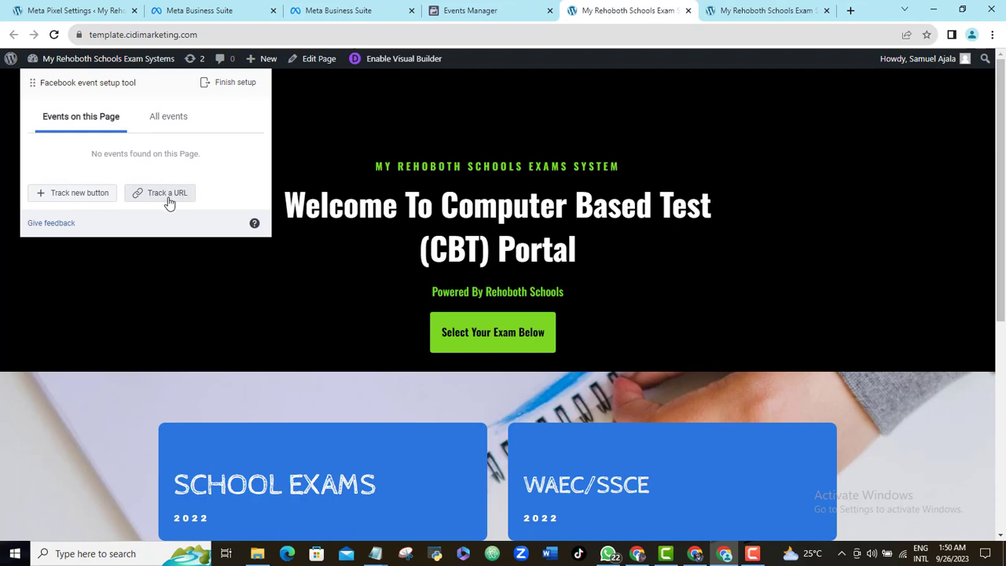
Track the Select Your Exam Below button on the home page as a Complete registration event
click(86, 197)
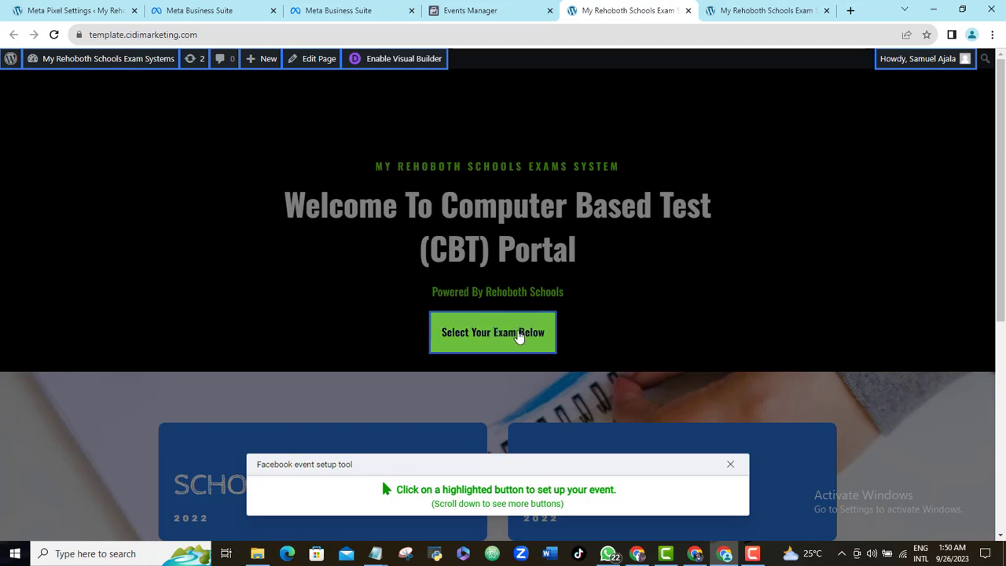
click(519, 346)
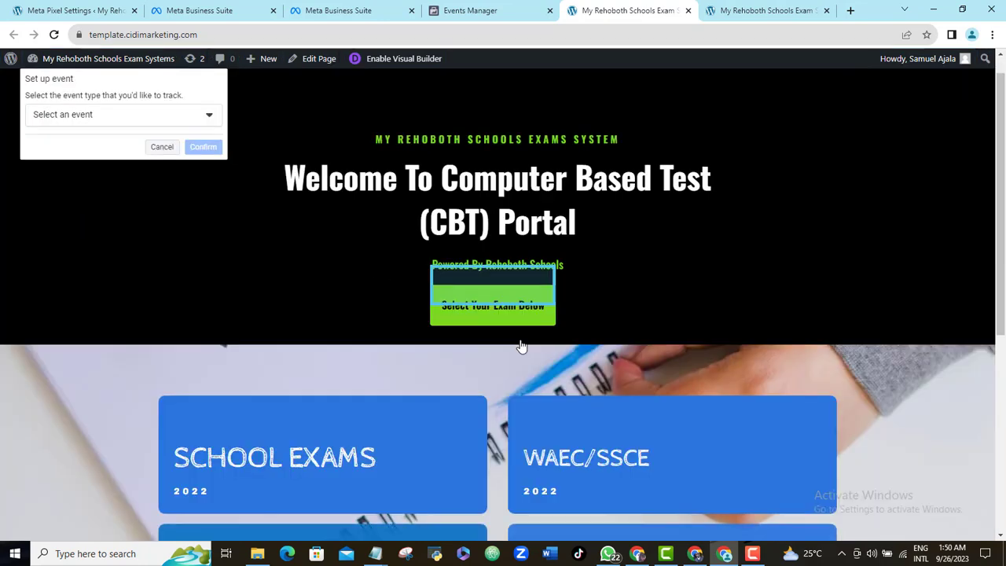
click(196, 124)
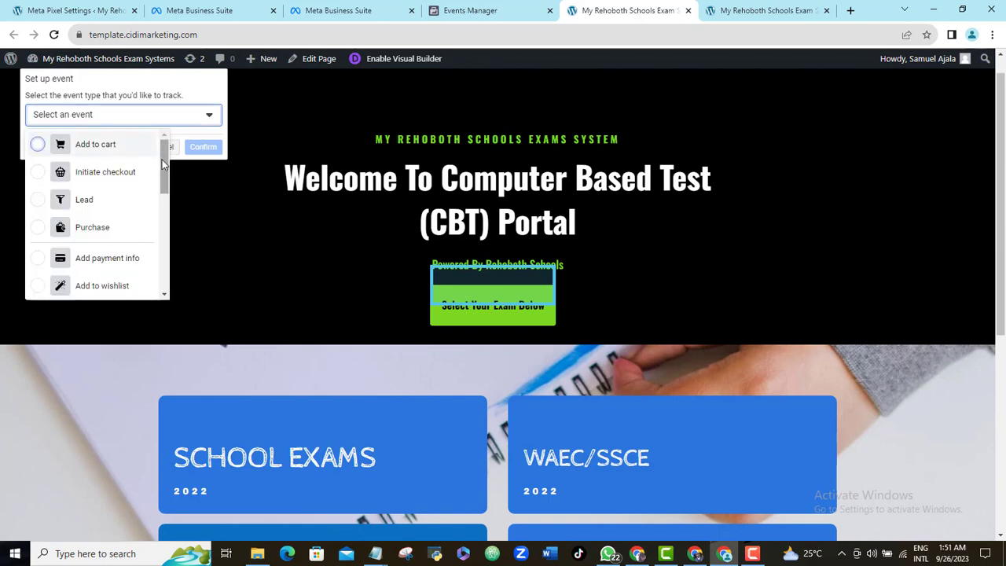
drag(164, 164, 162, 191)
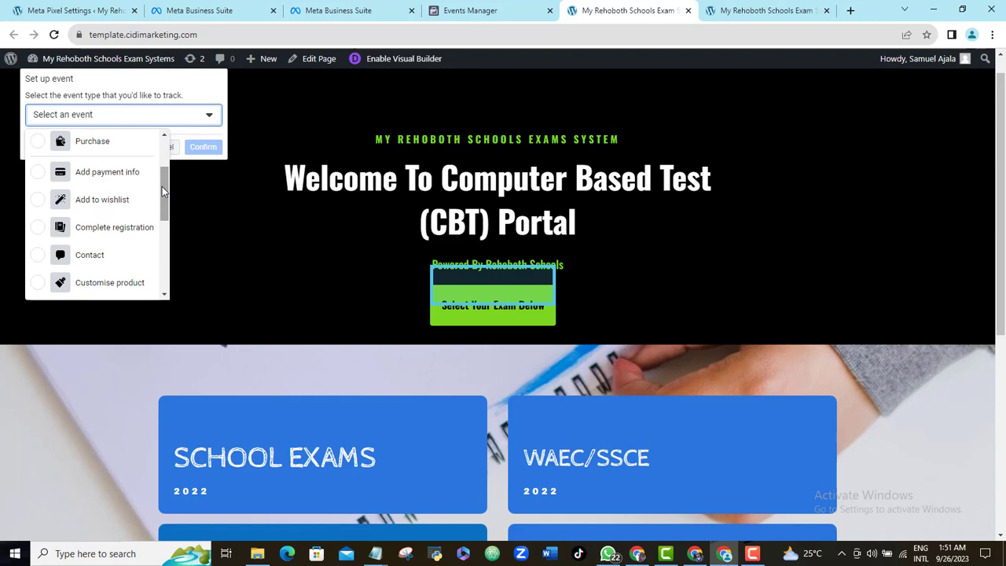
click(126, 228)
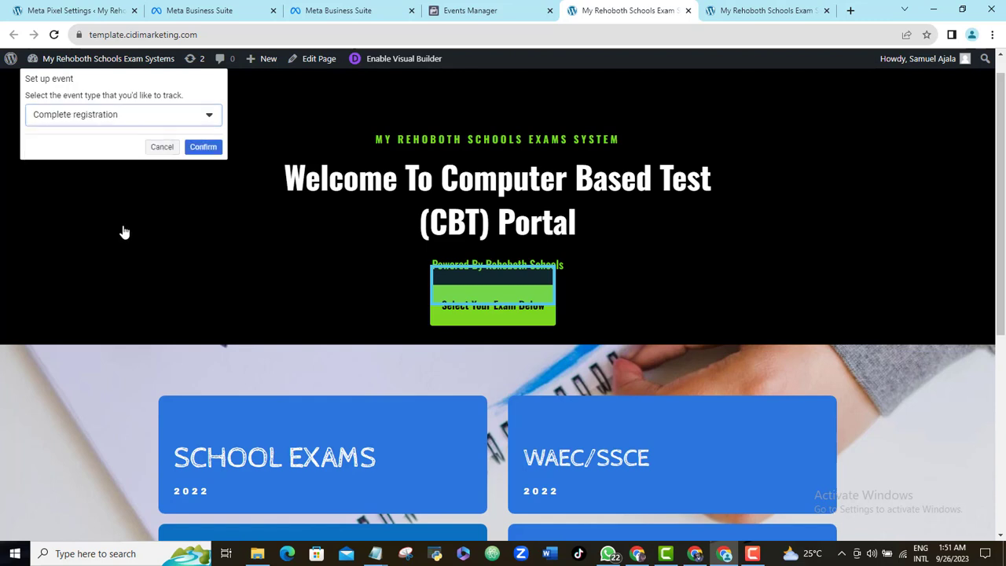
click(204, 149)
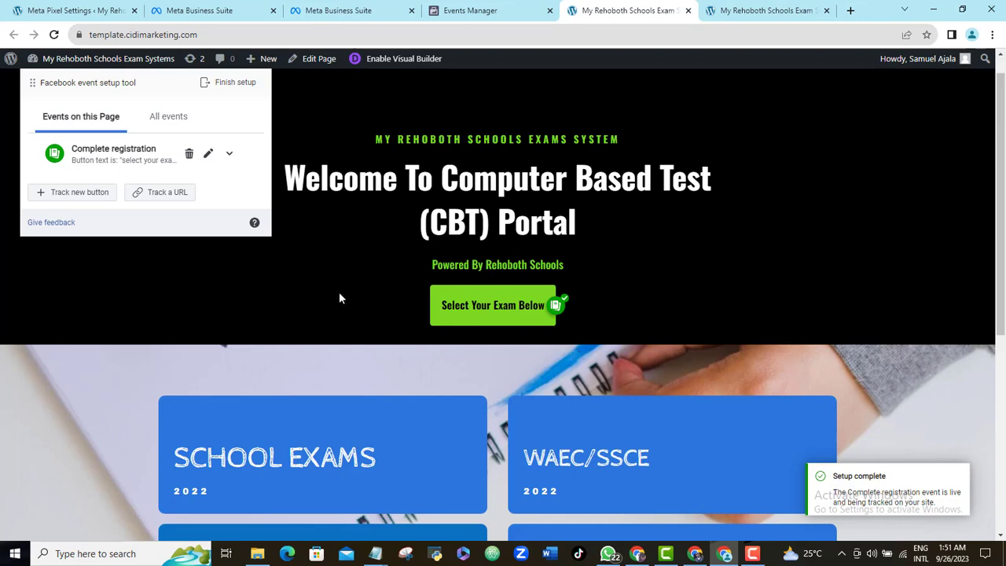
click(75, 193)
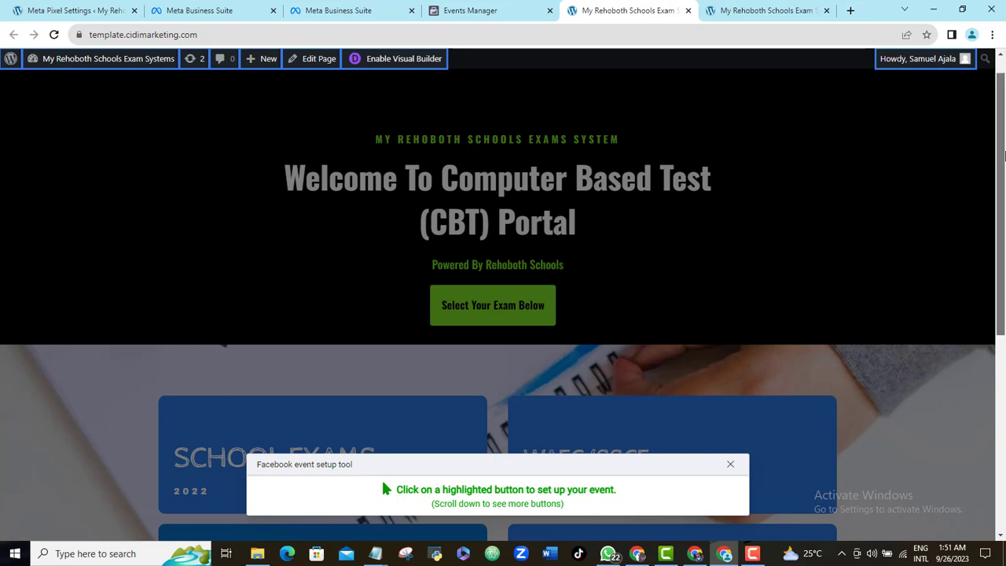
scroll(548, 309, down, 4)
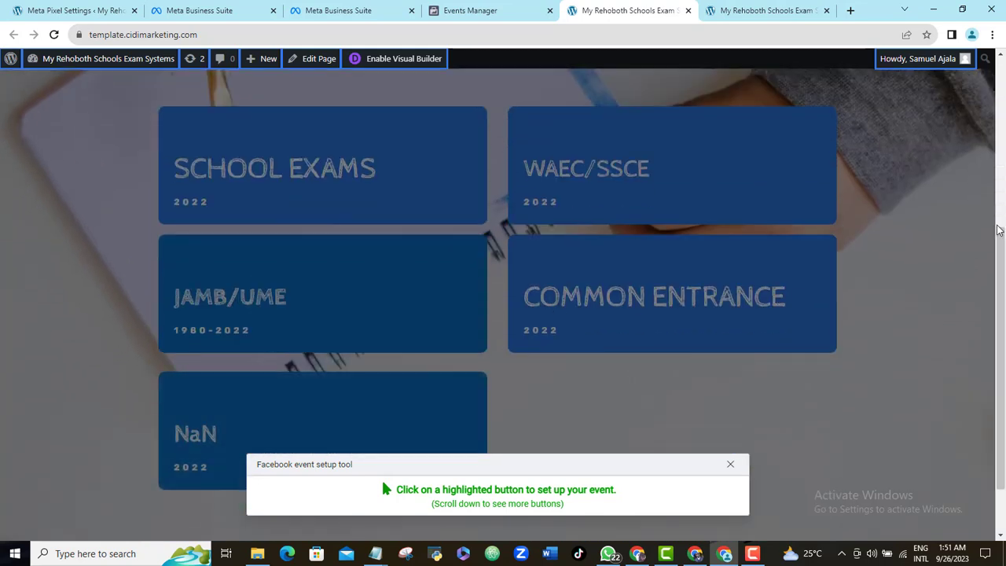
drag(1002, 245, 1005, 301)
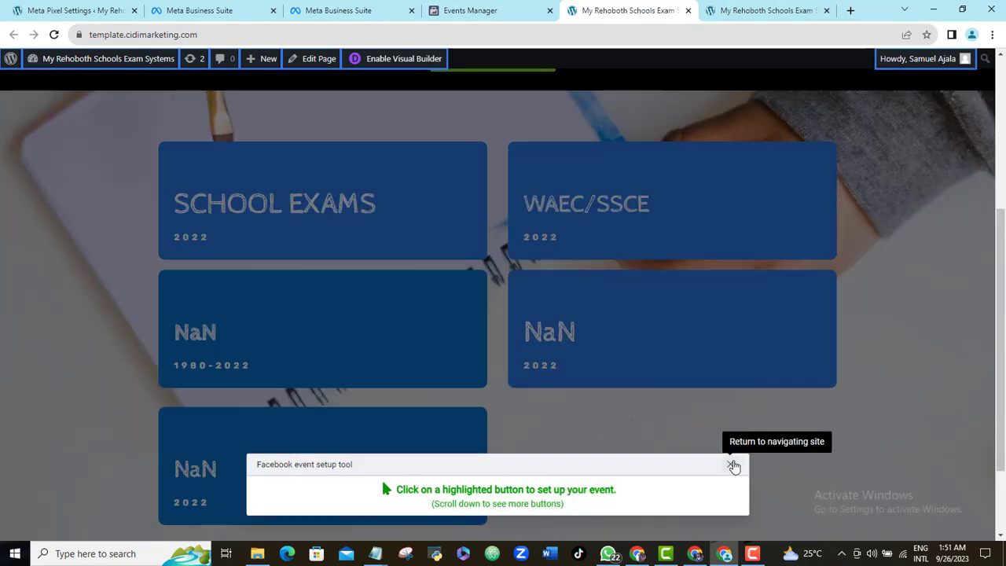
click(733, 467)
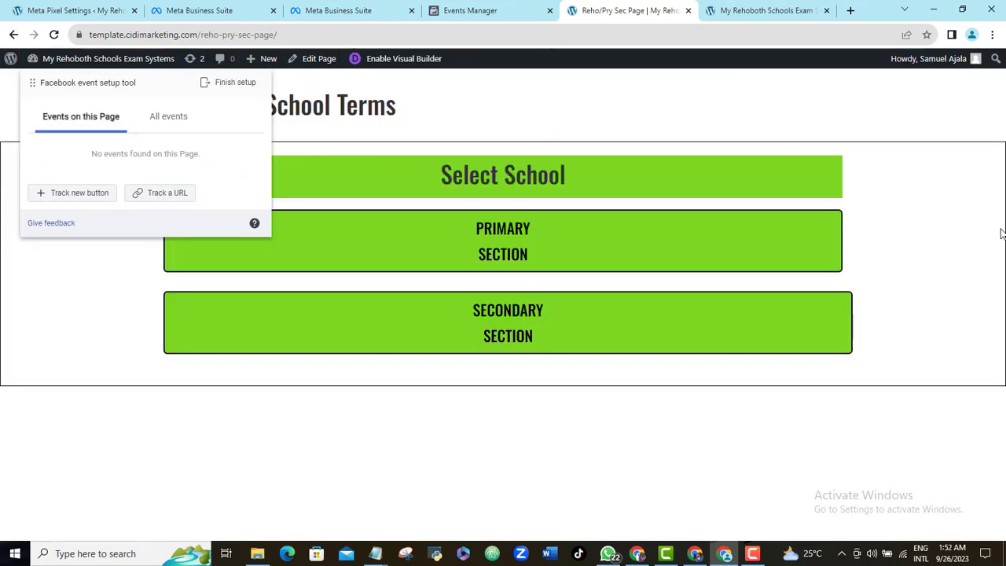
On the reho-pry-sec-page, track an Add to cart event by URL, using URL equals and NGN currency
click(186, 195)
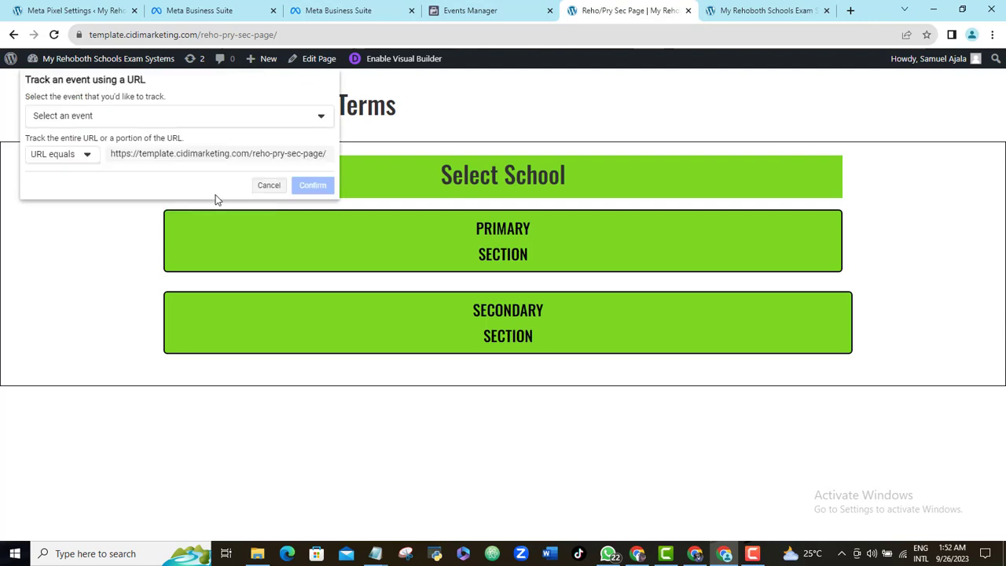
click(265, 118)
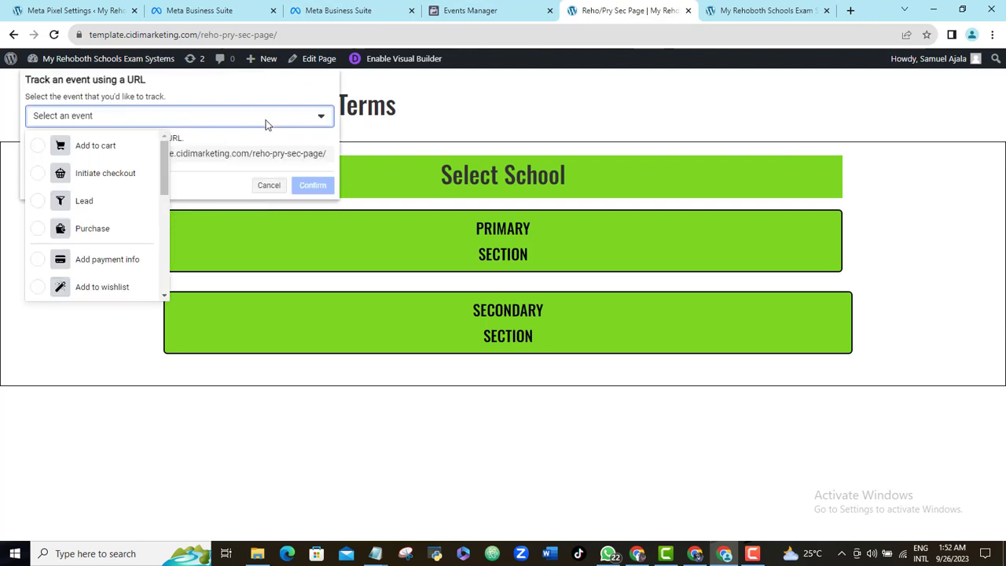
click(111, 151)
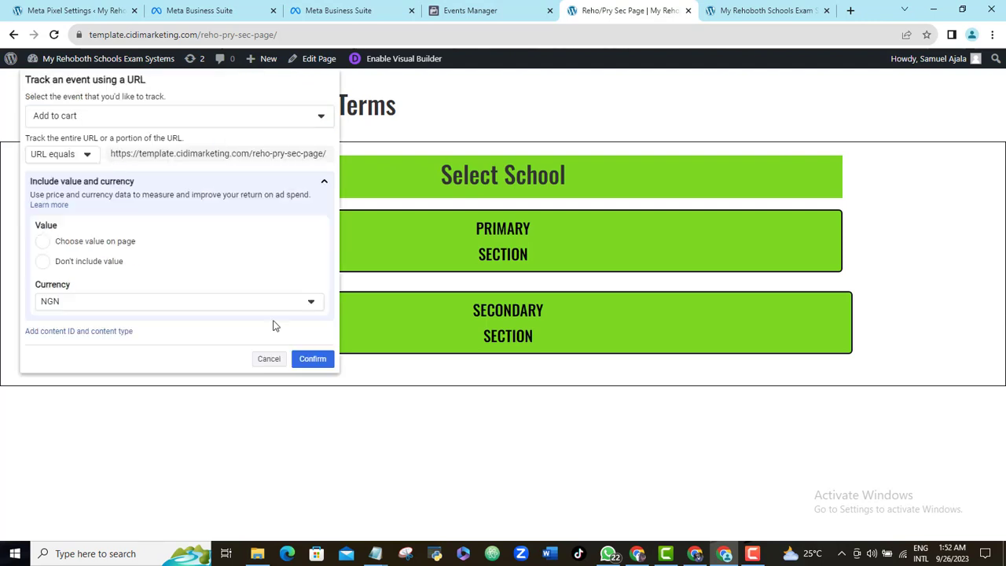
click(312, 361)
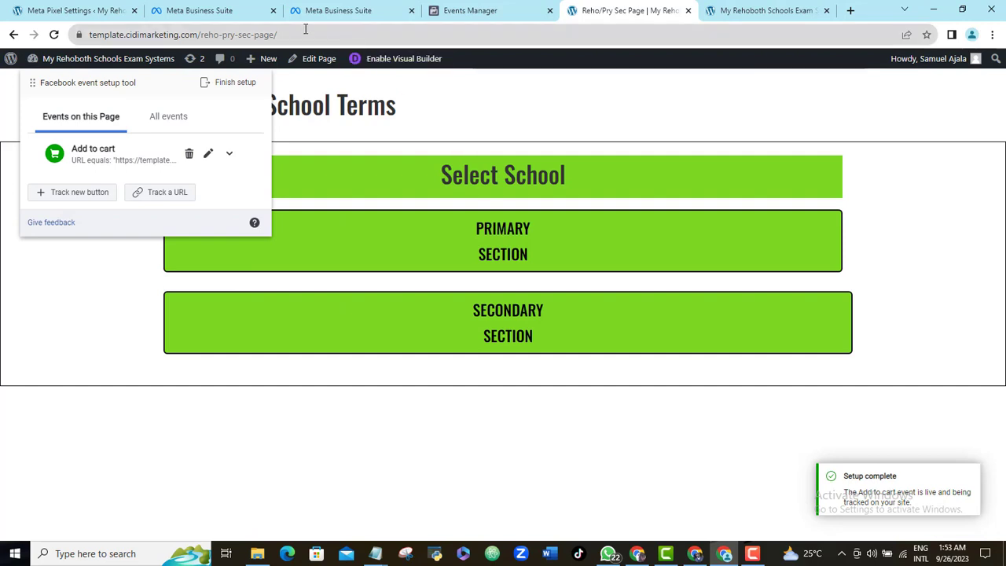
Finish the event setup with both added events and submit Yes as feedback on the tool's helpfulness
click(227, 86)
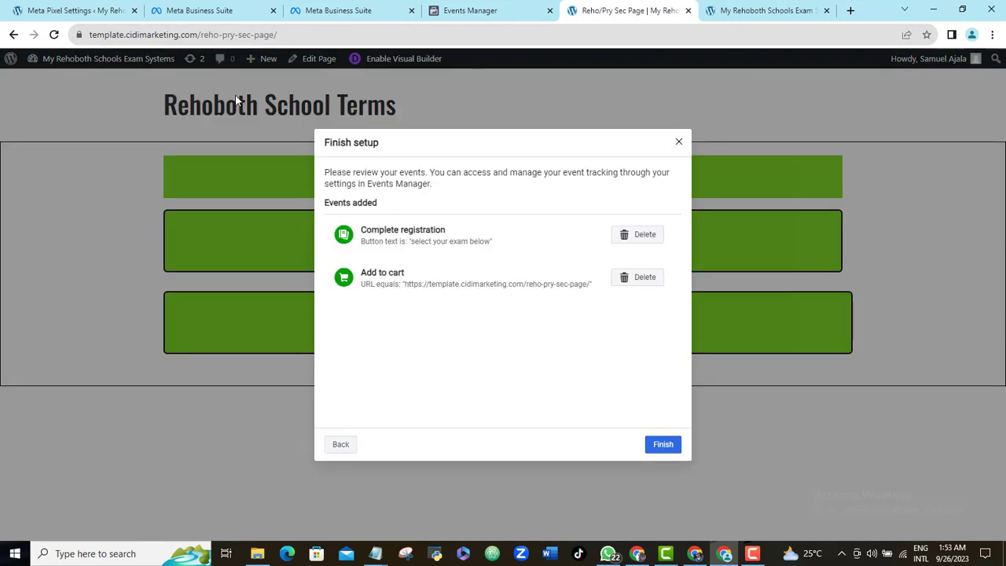
click(665, 447)
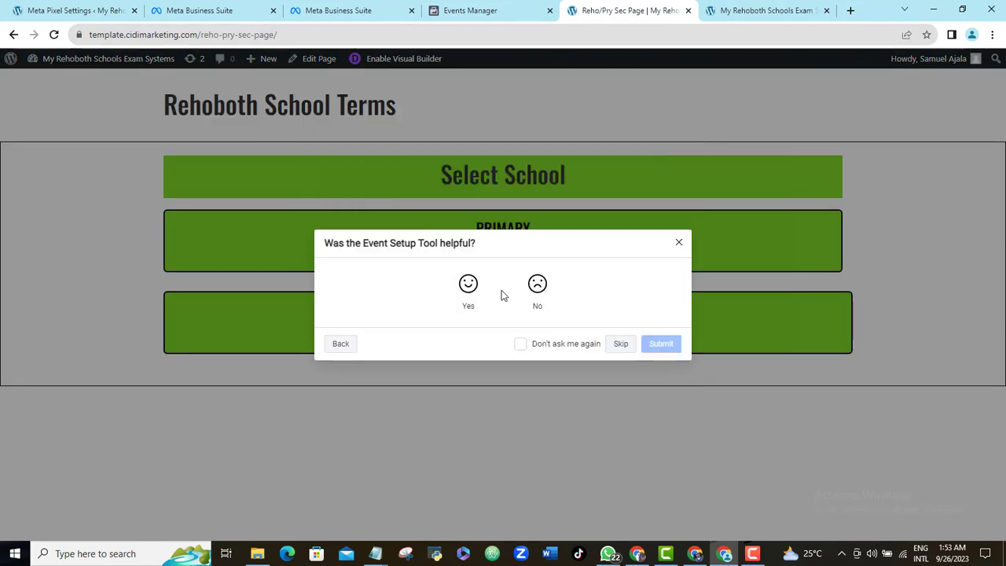
click(474, 296)
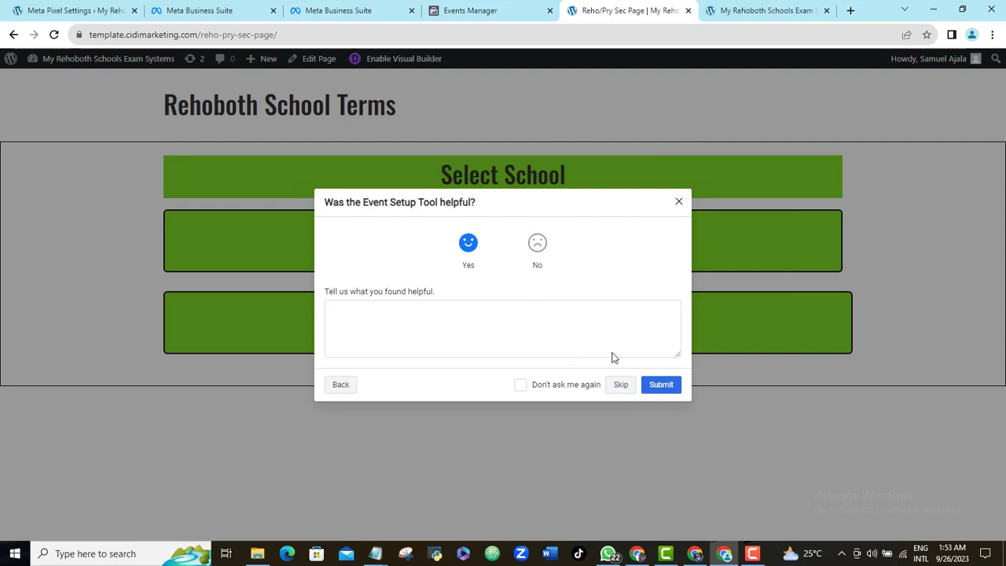
click(659, 384)
click(665, 361)
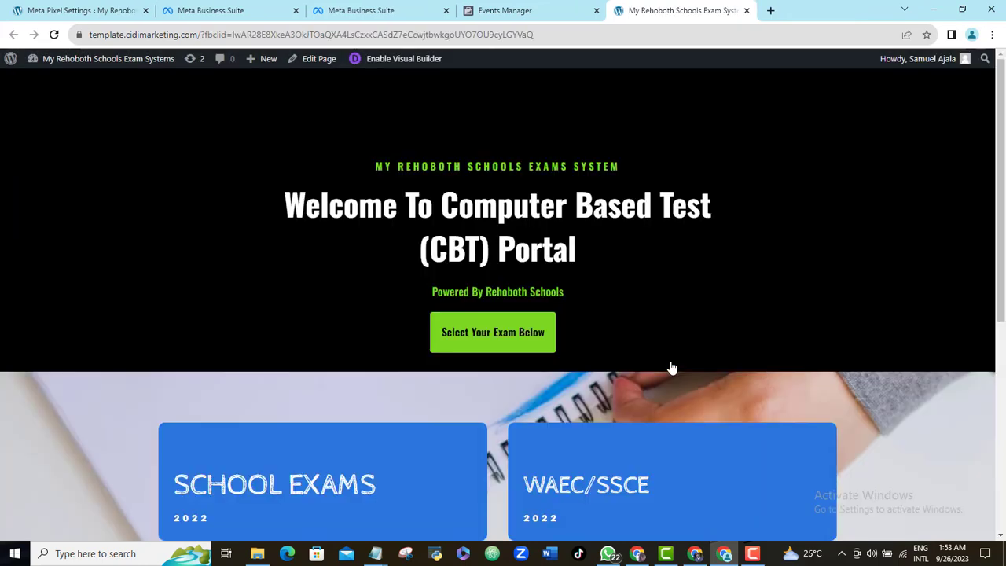